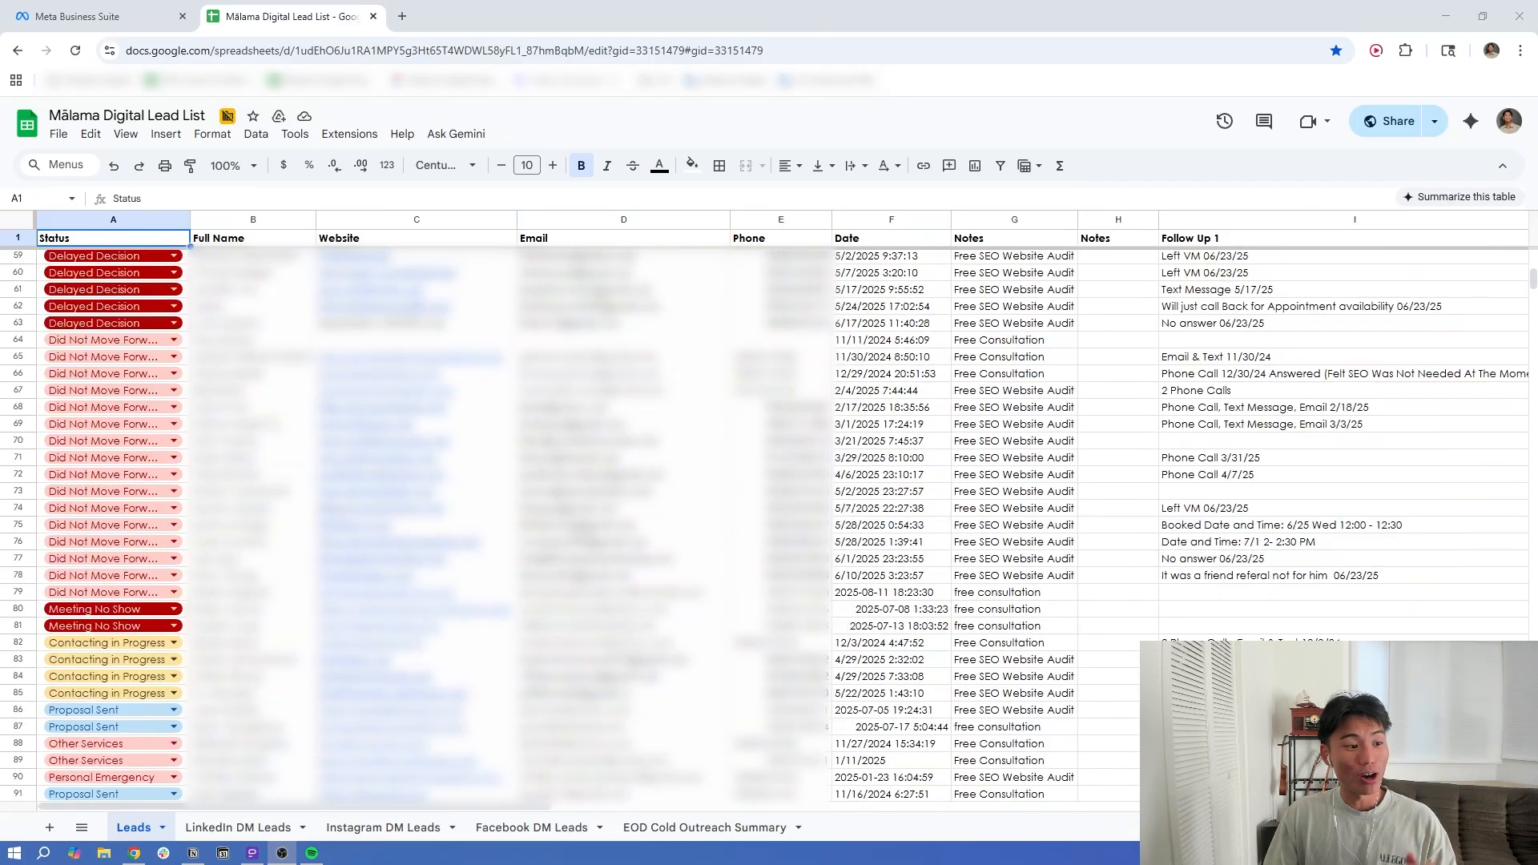
- Close the lead list spreadsheet and open the campaigns overview in Ads Manager from Meta Business Suite
key("ctrl+w")
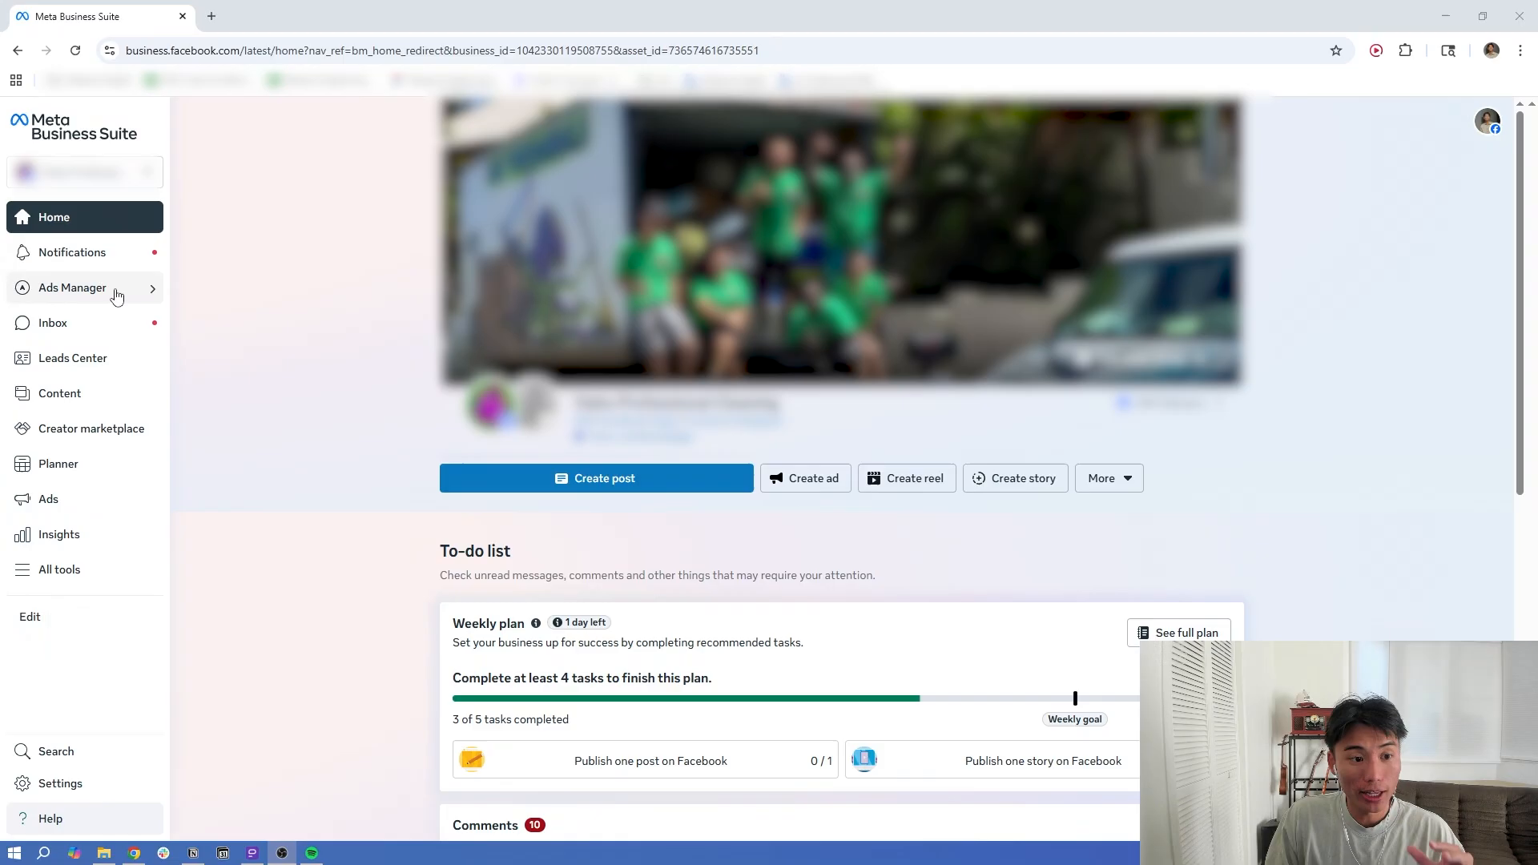
mouse_move(114, 294)
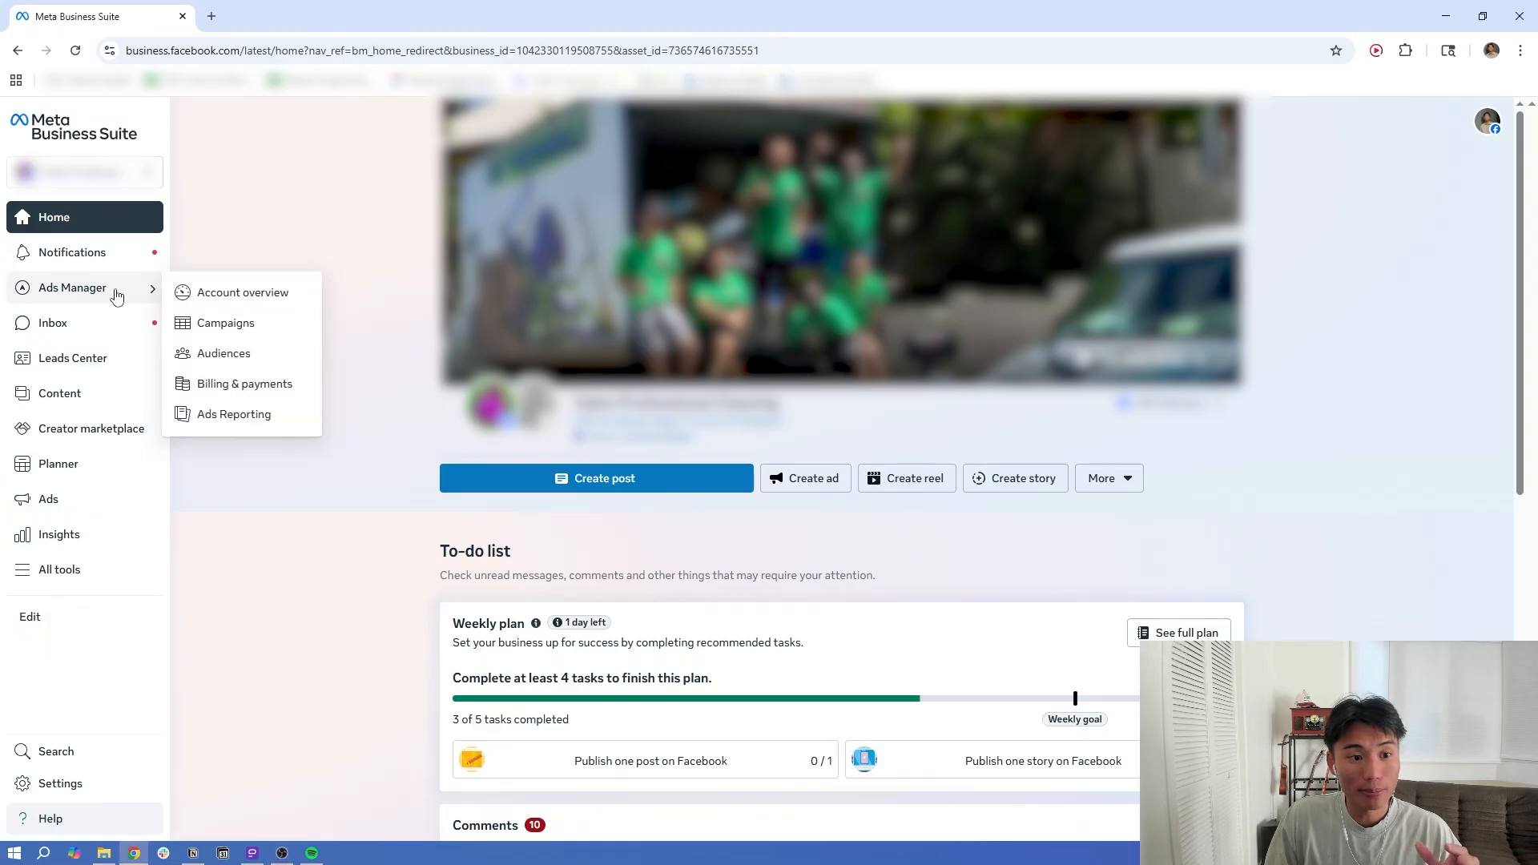
left_click(249, 302)
left_click(56, 212)
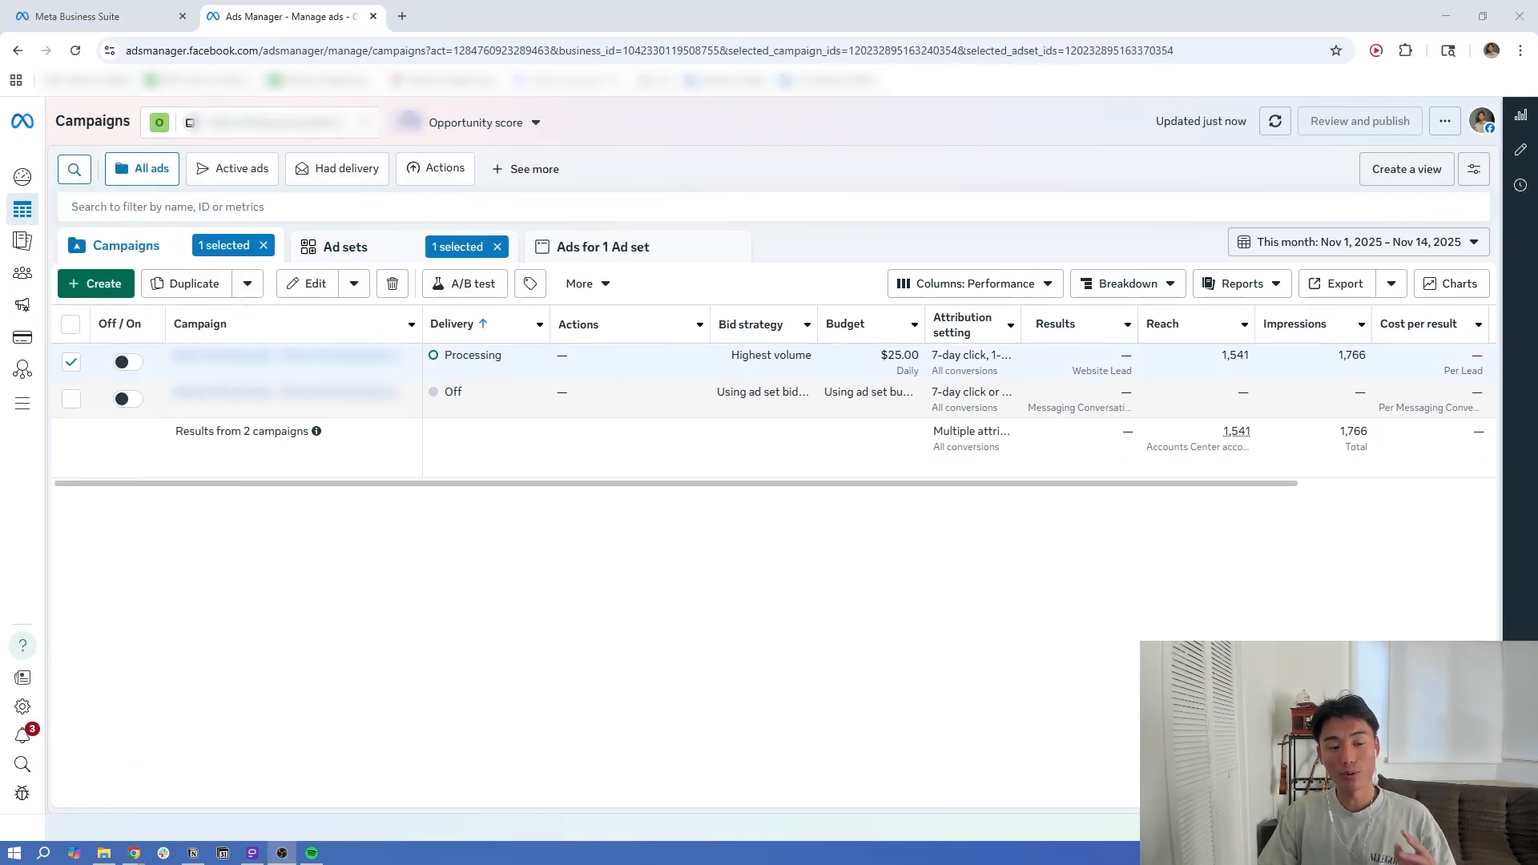
- Create a new auction campaign with the Leads objective
left_click(104, 286)
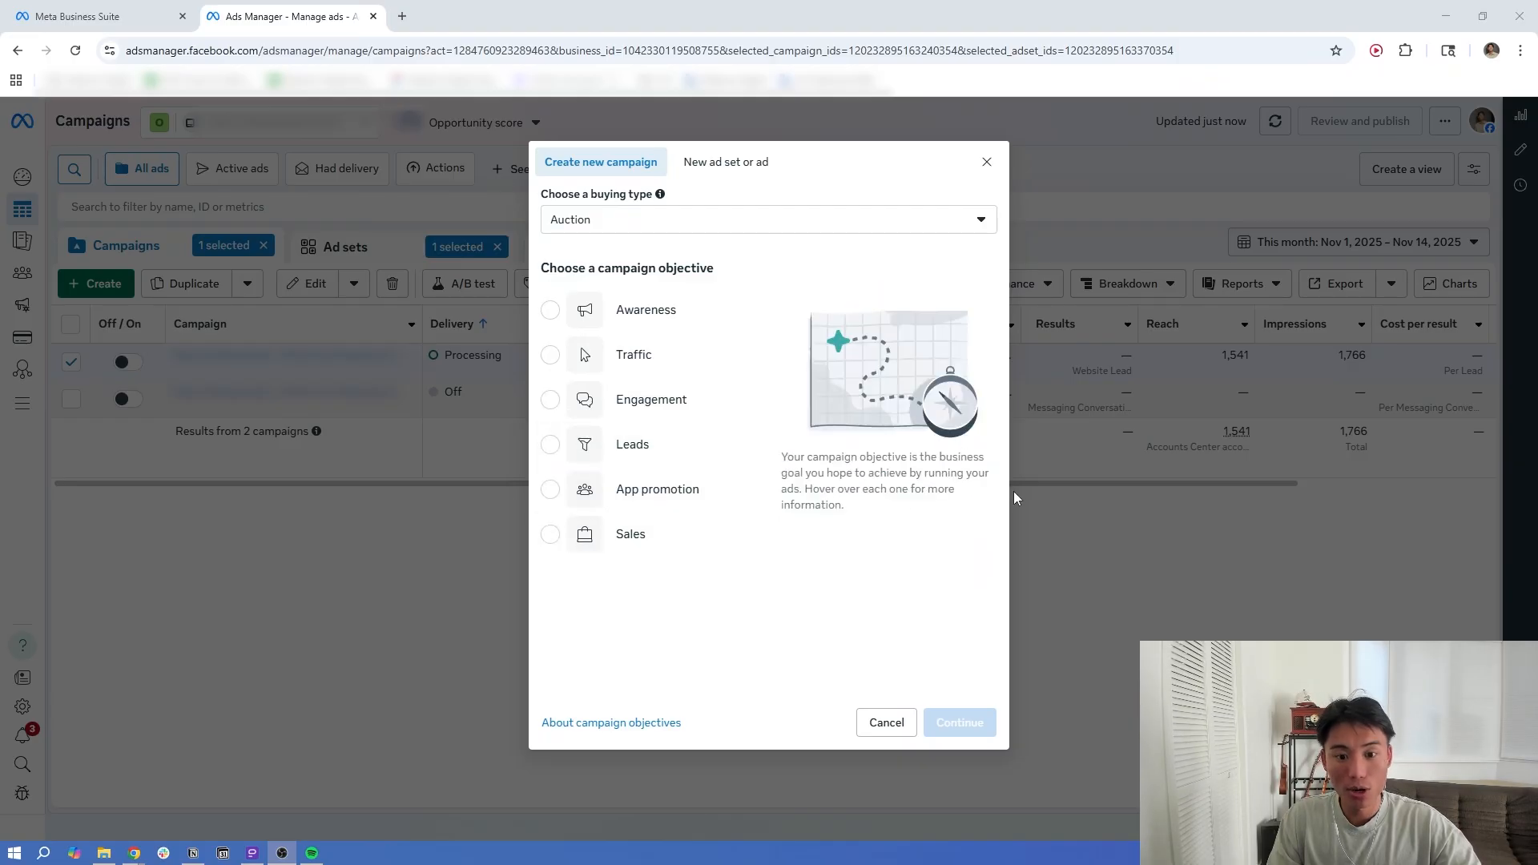
left_click(693, 453)
left_click(959, 723)
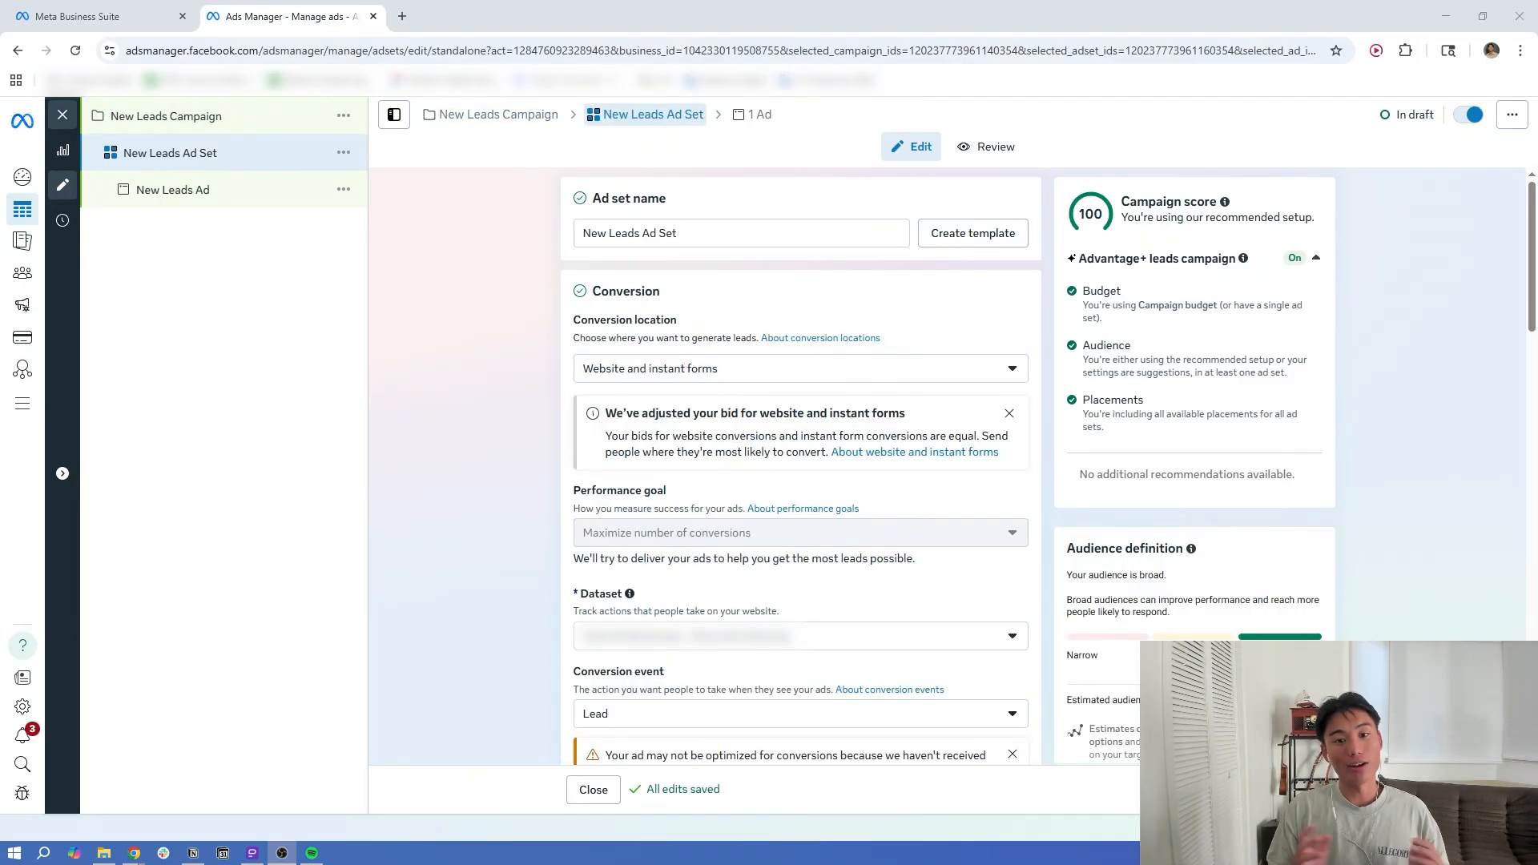
- Set the ad set's conversion location to the single option Instant forms
left_click(661, 372)
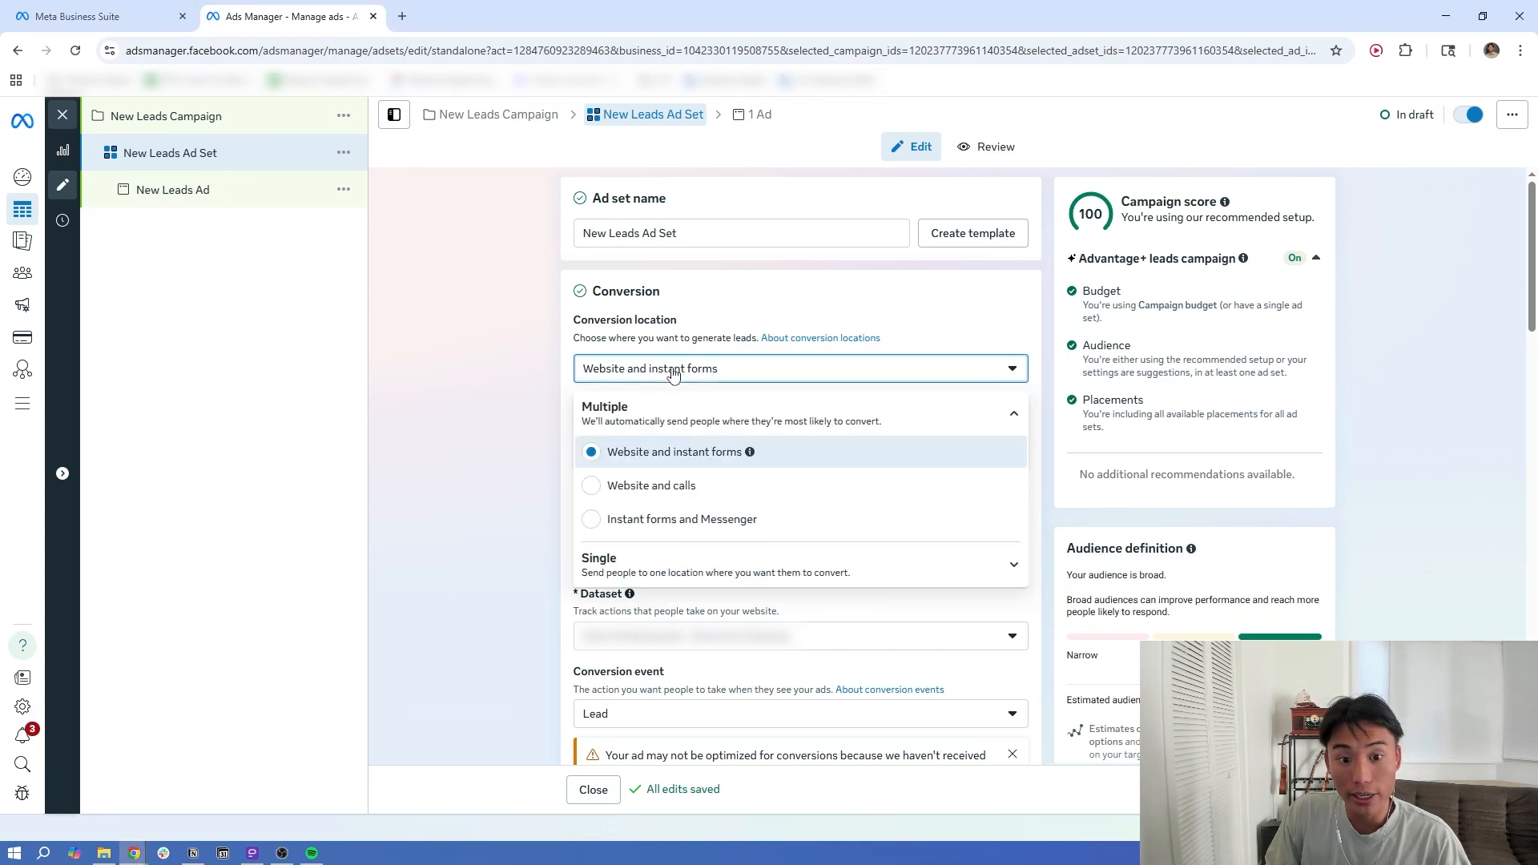
left_click(697, 582)
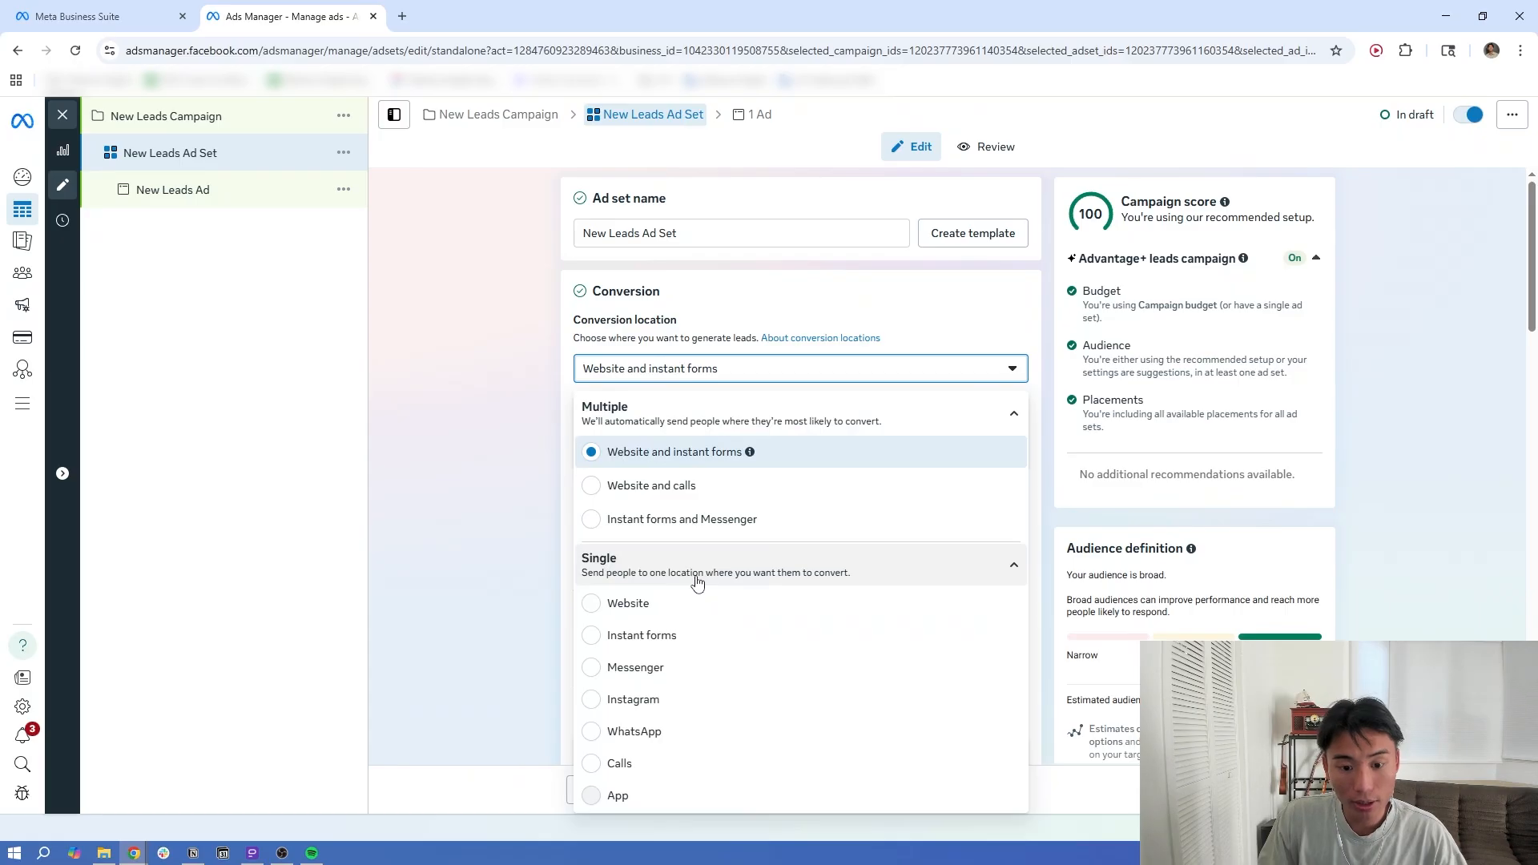
left_click(663, 638)
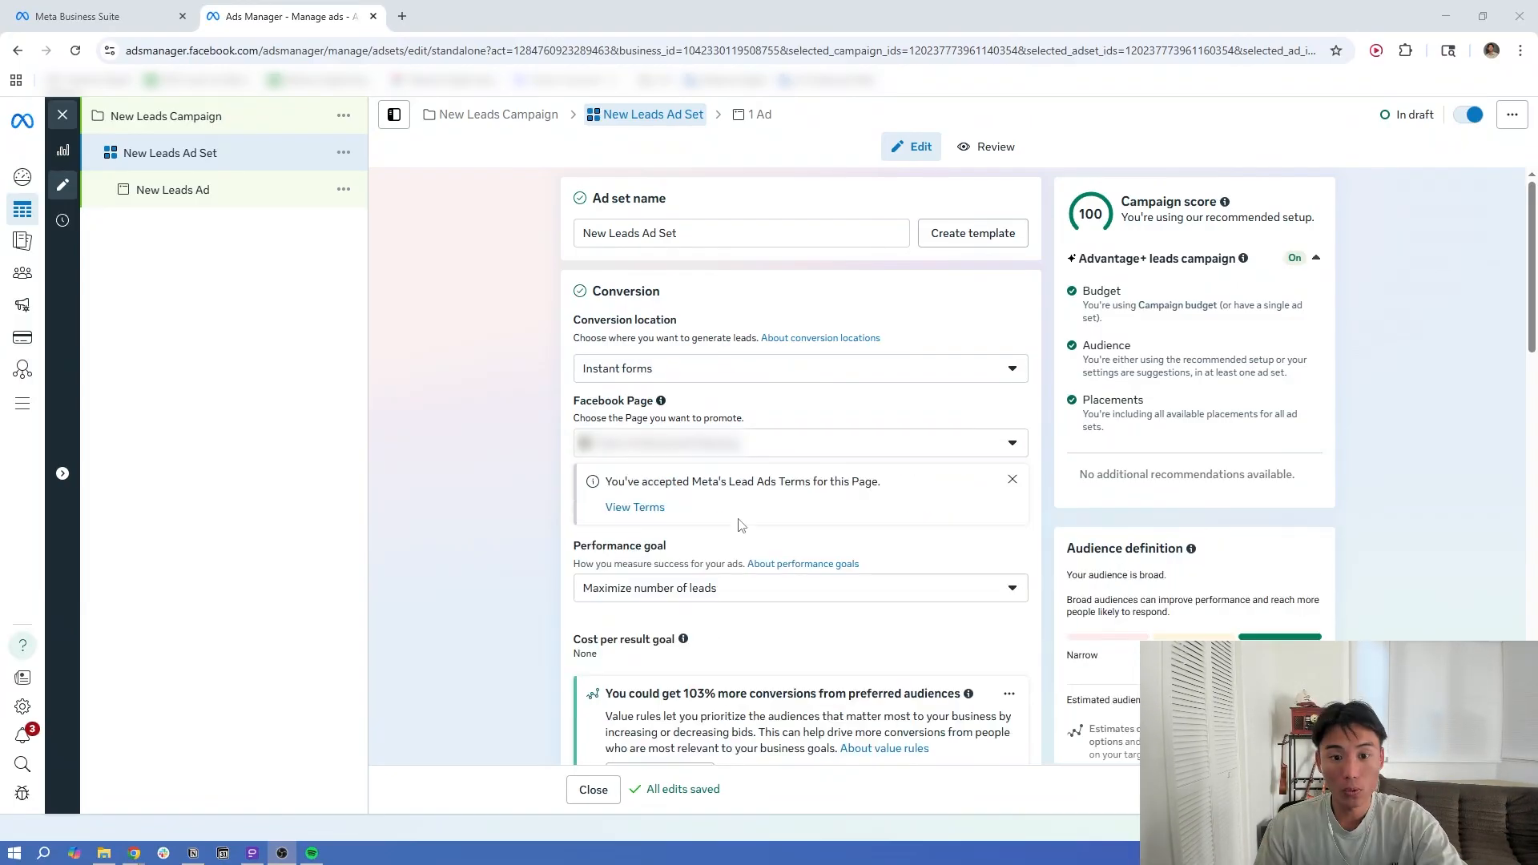
- Limit the audience location to Oahu, Hawaii with a 30-mile radius and continue to the ad settings
scroll(751, 498, "down", 4)
scroll(751, 498, "down", 5)
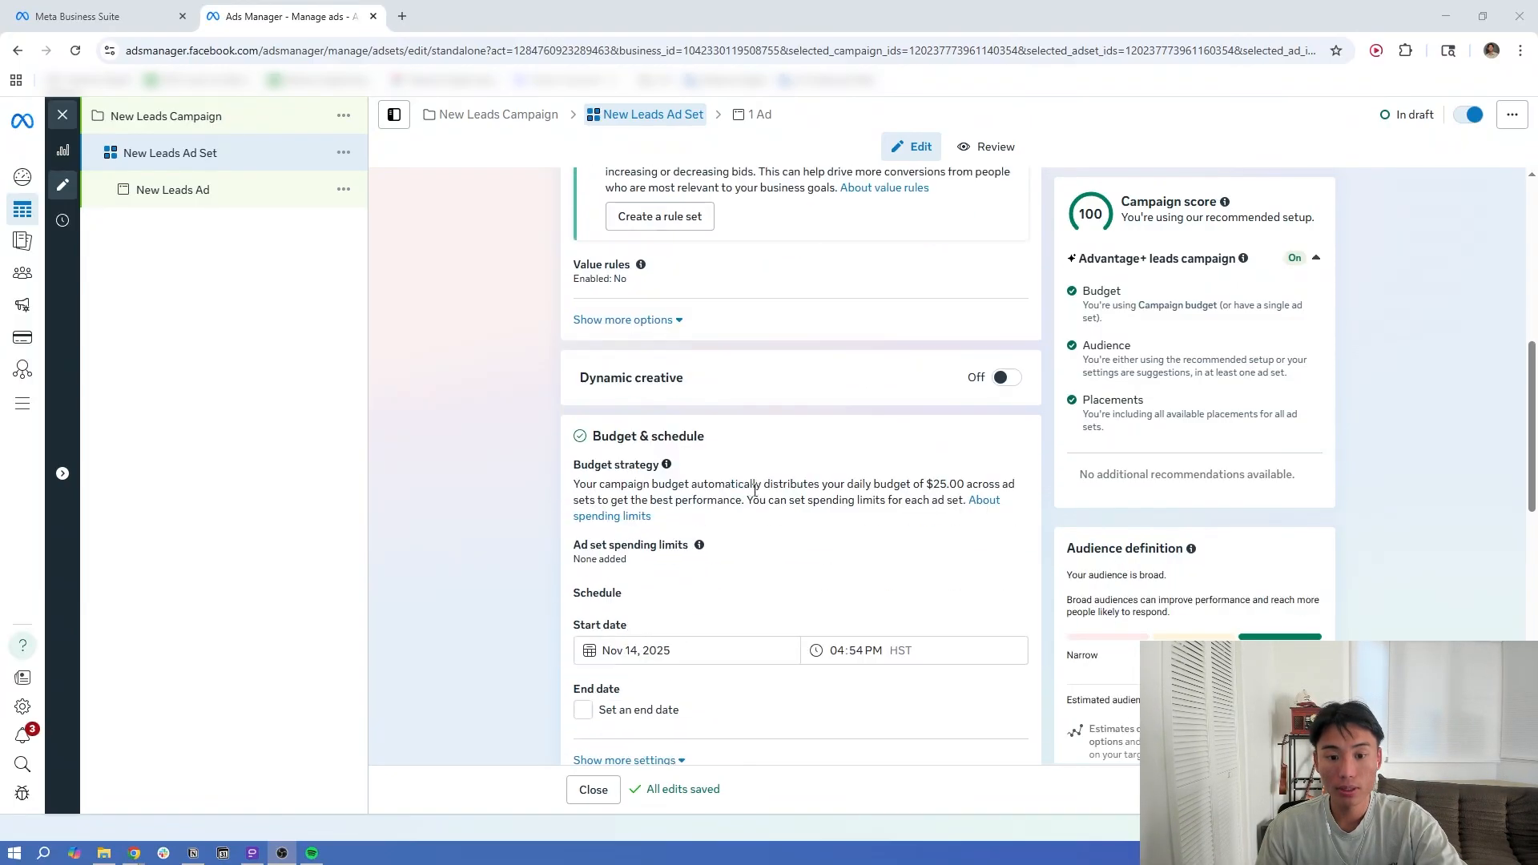
scroll(821, 481, "down", 4)
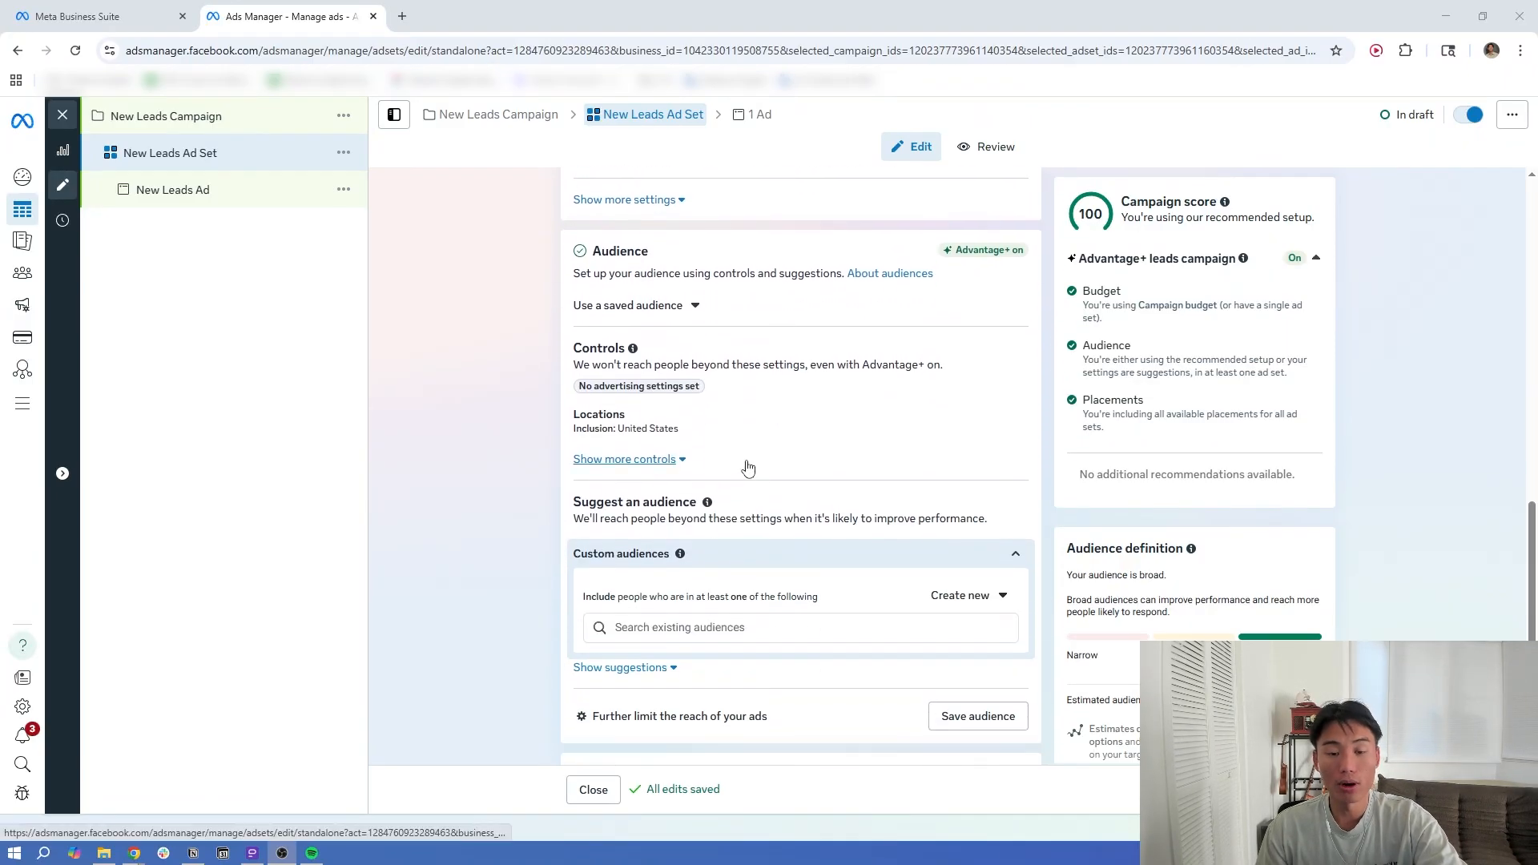
left_click(920, 437)
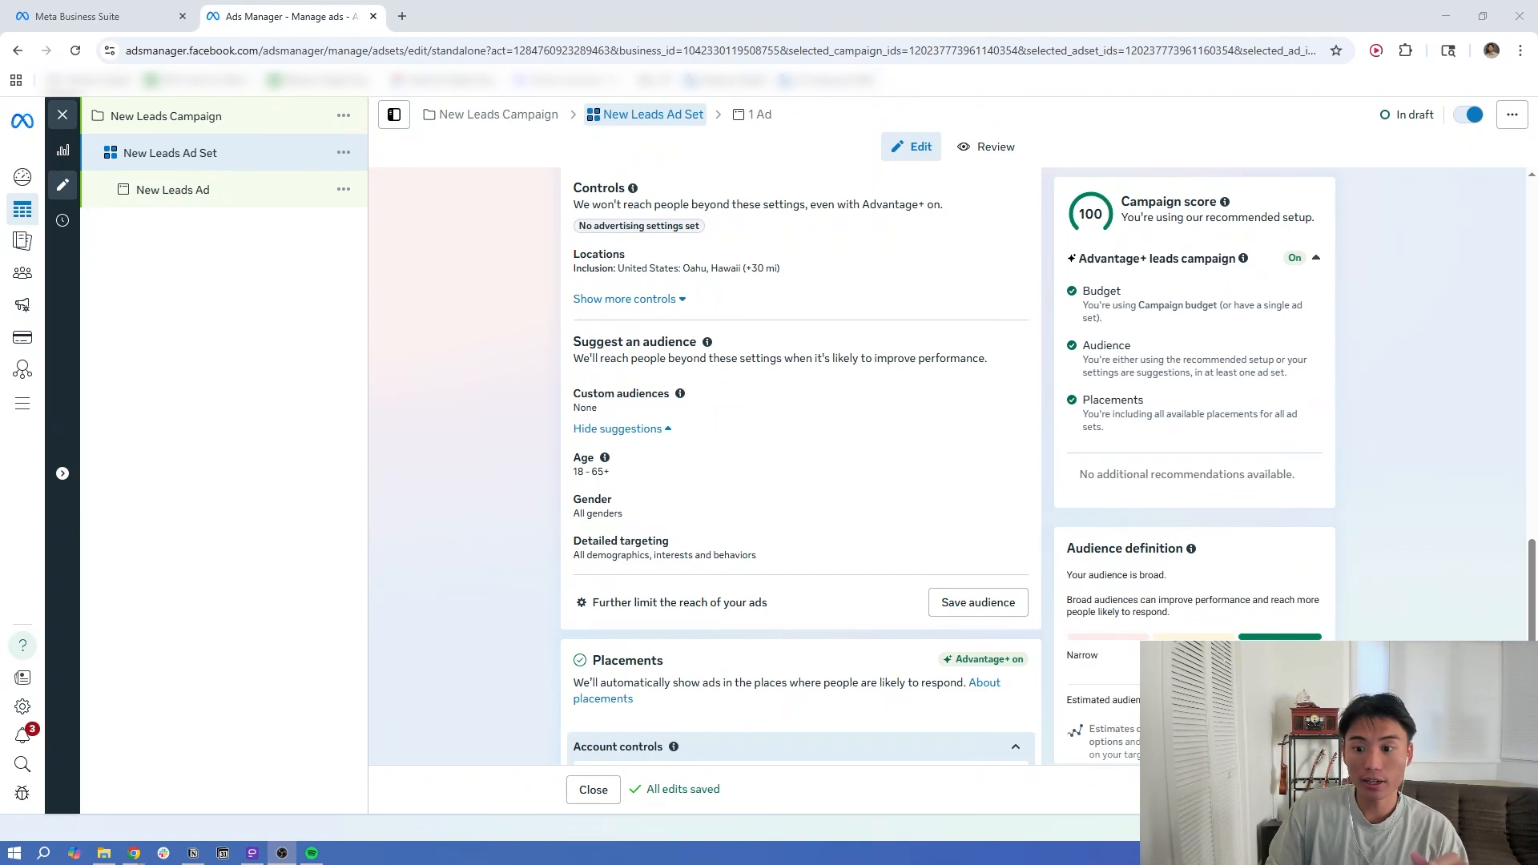
left_click(1309, 789)
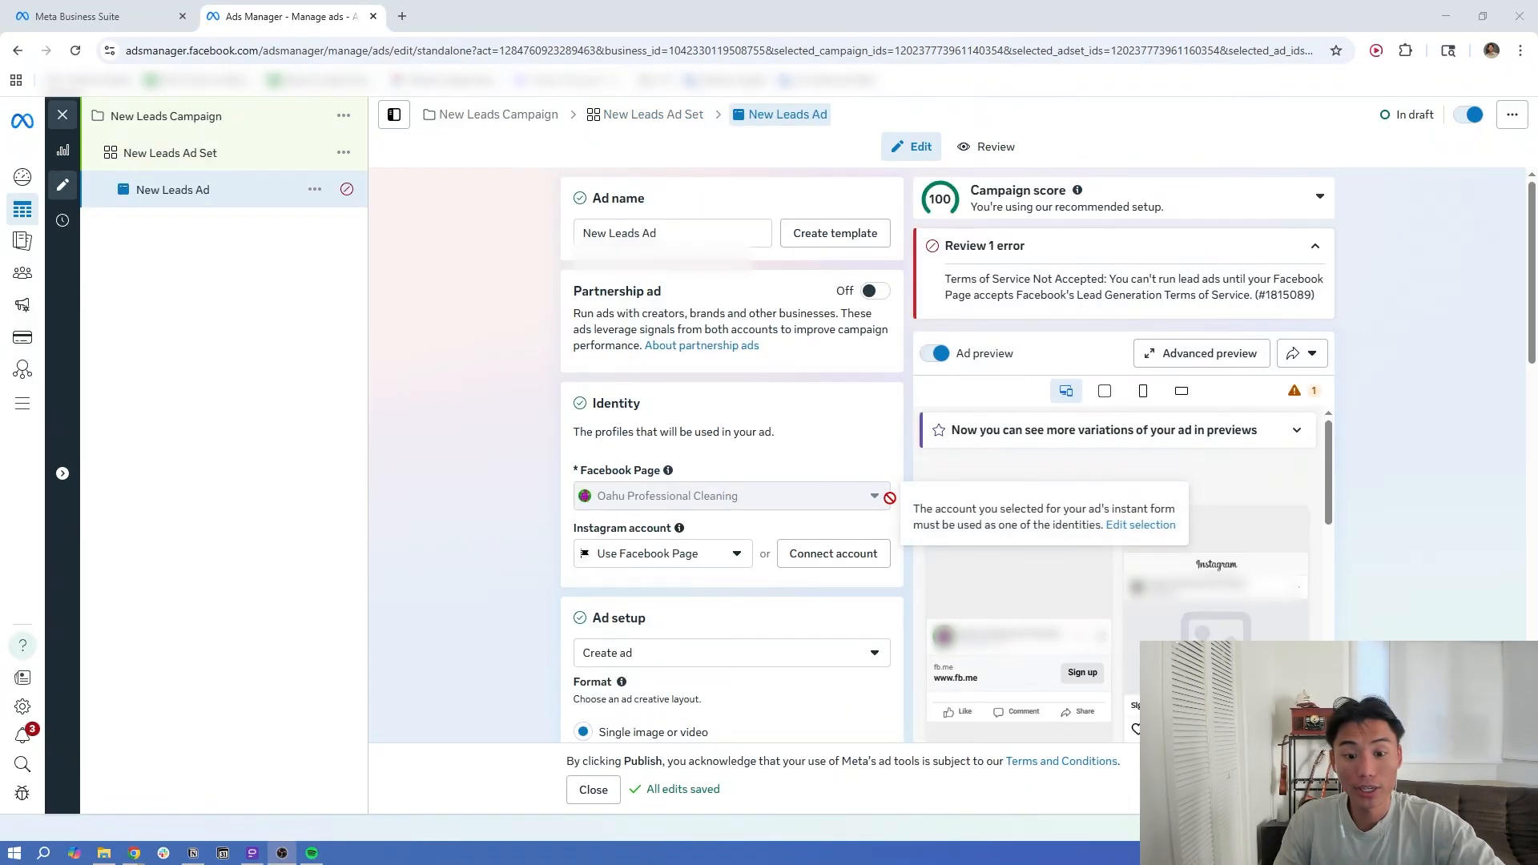
- Start a new instant form as the ad's destination and set its flexible form delivery to Manual
scroll(834, 533, "down", 3)
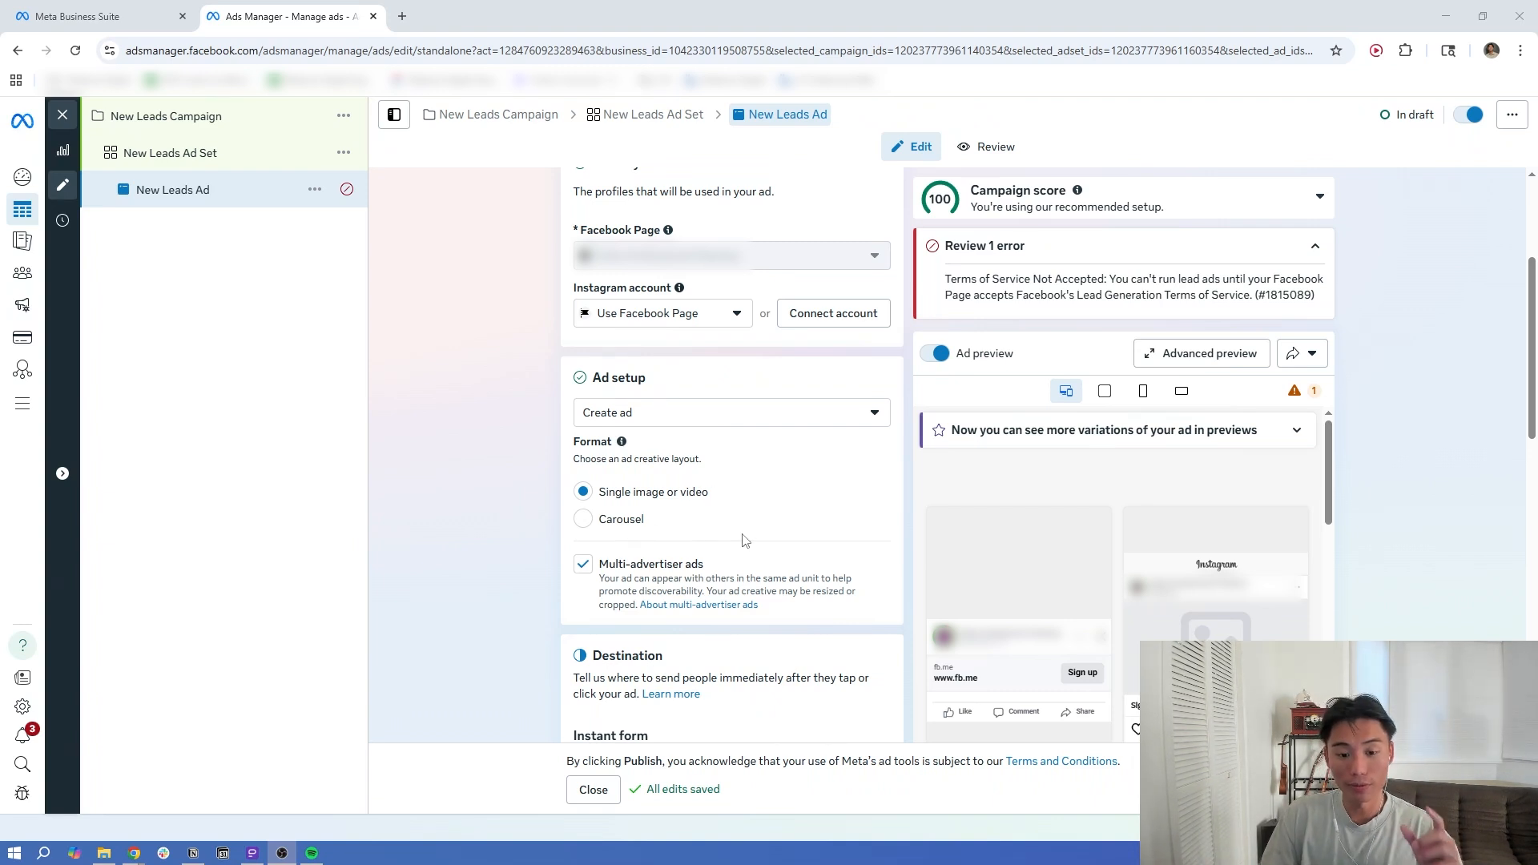
scroll(745, 536, "down", 3)
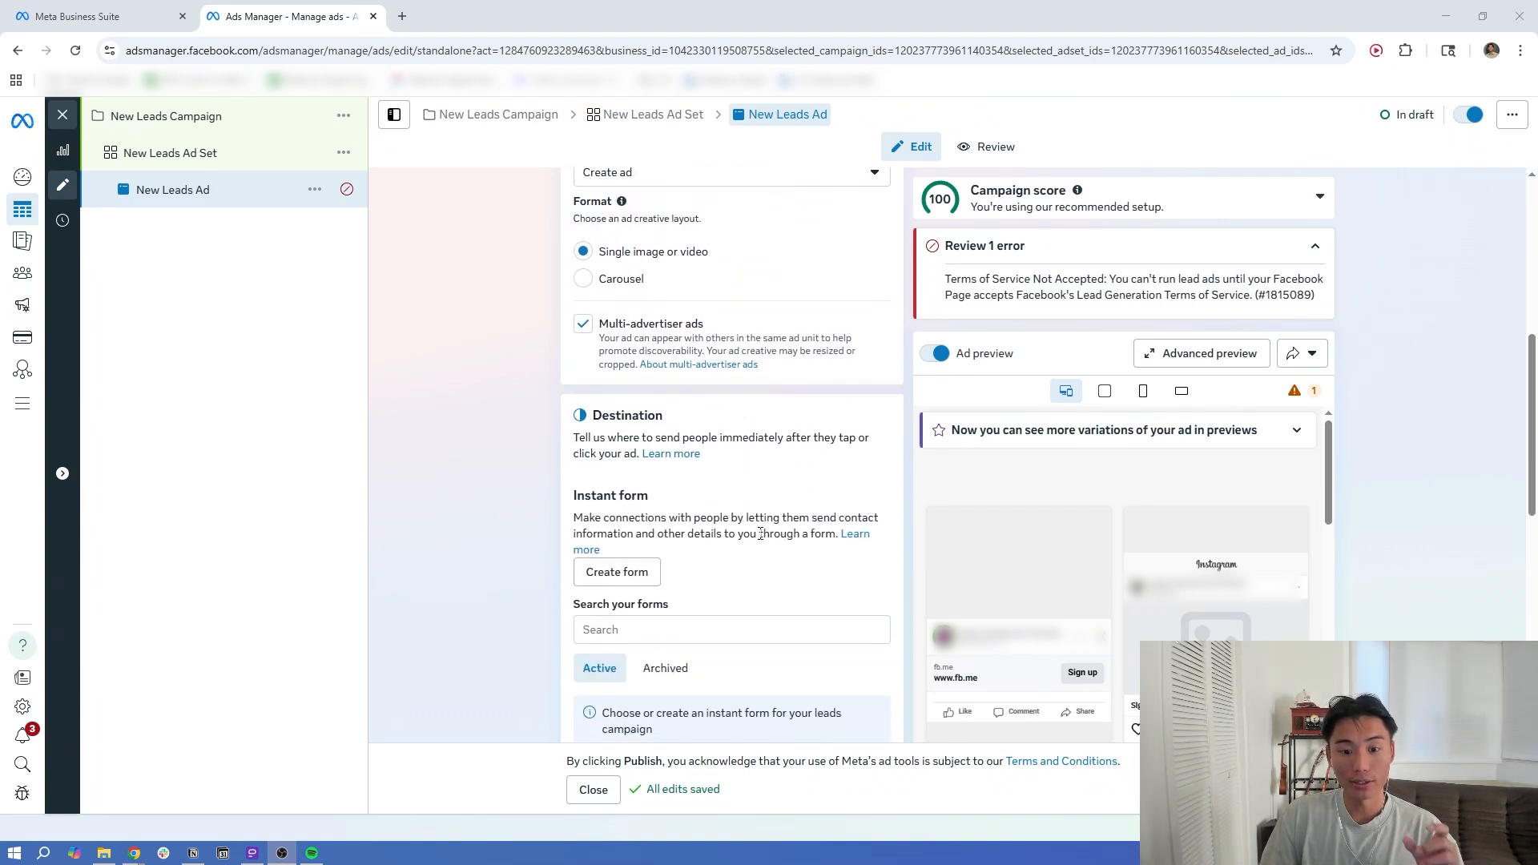
scroll(760, 534, "down", 1)
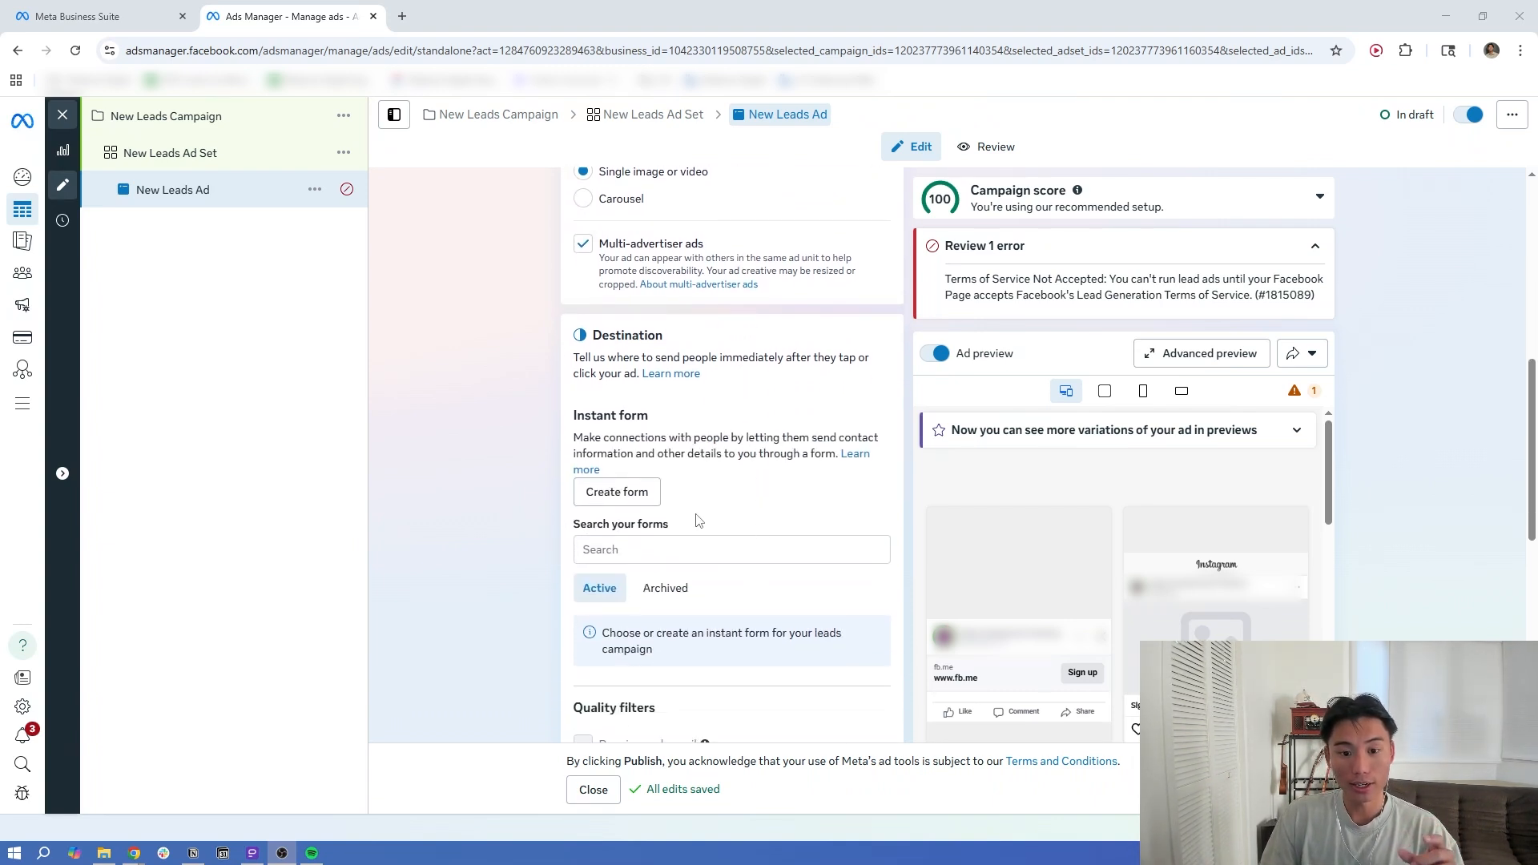
left_click(633, 501)
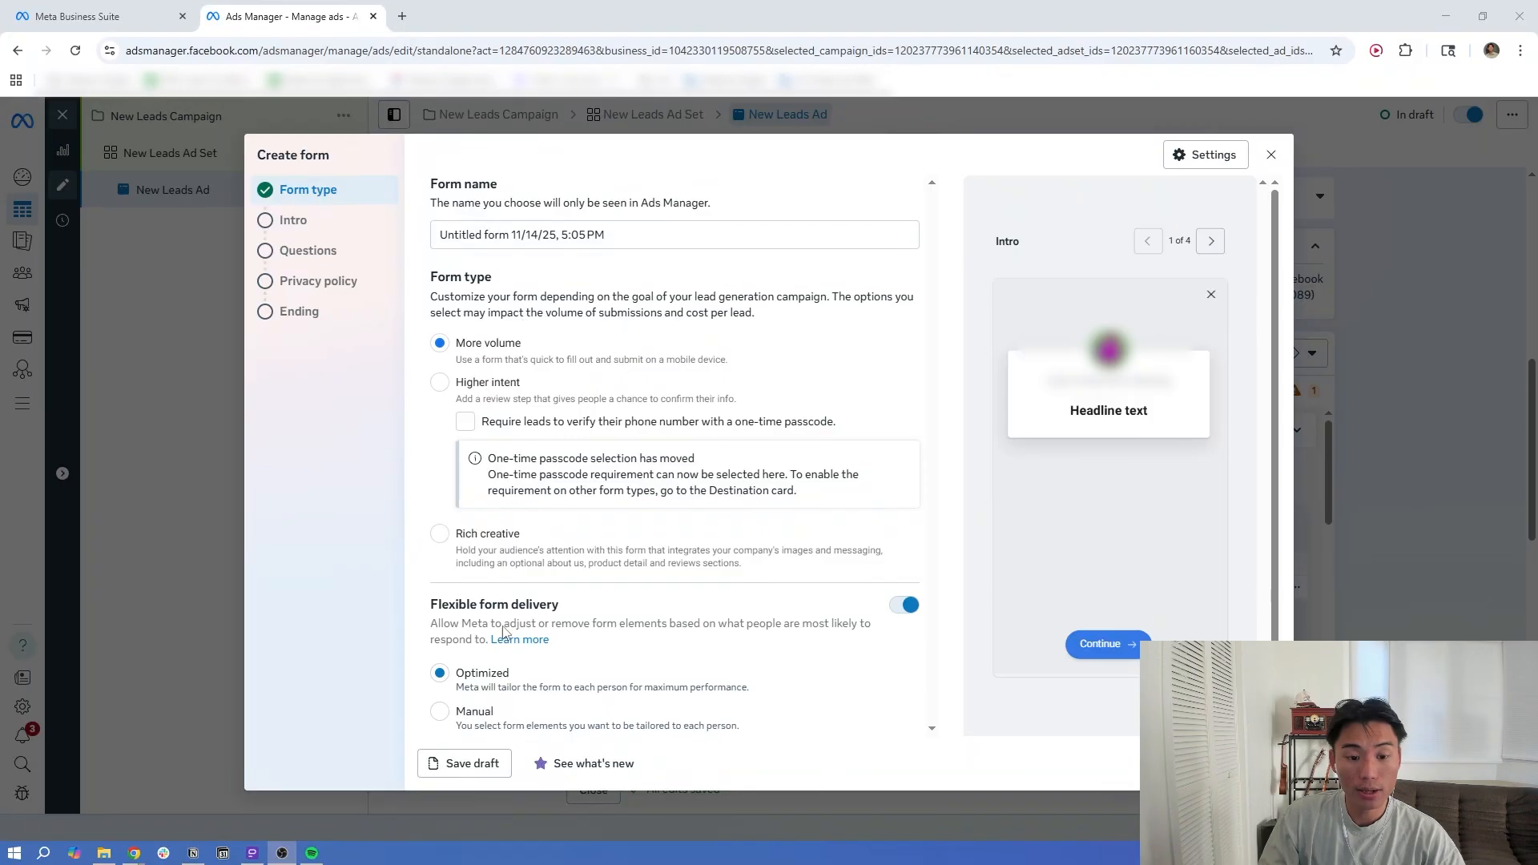
left_click(441, 713)
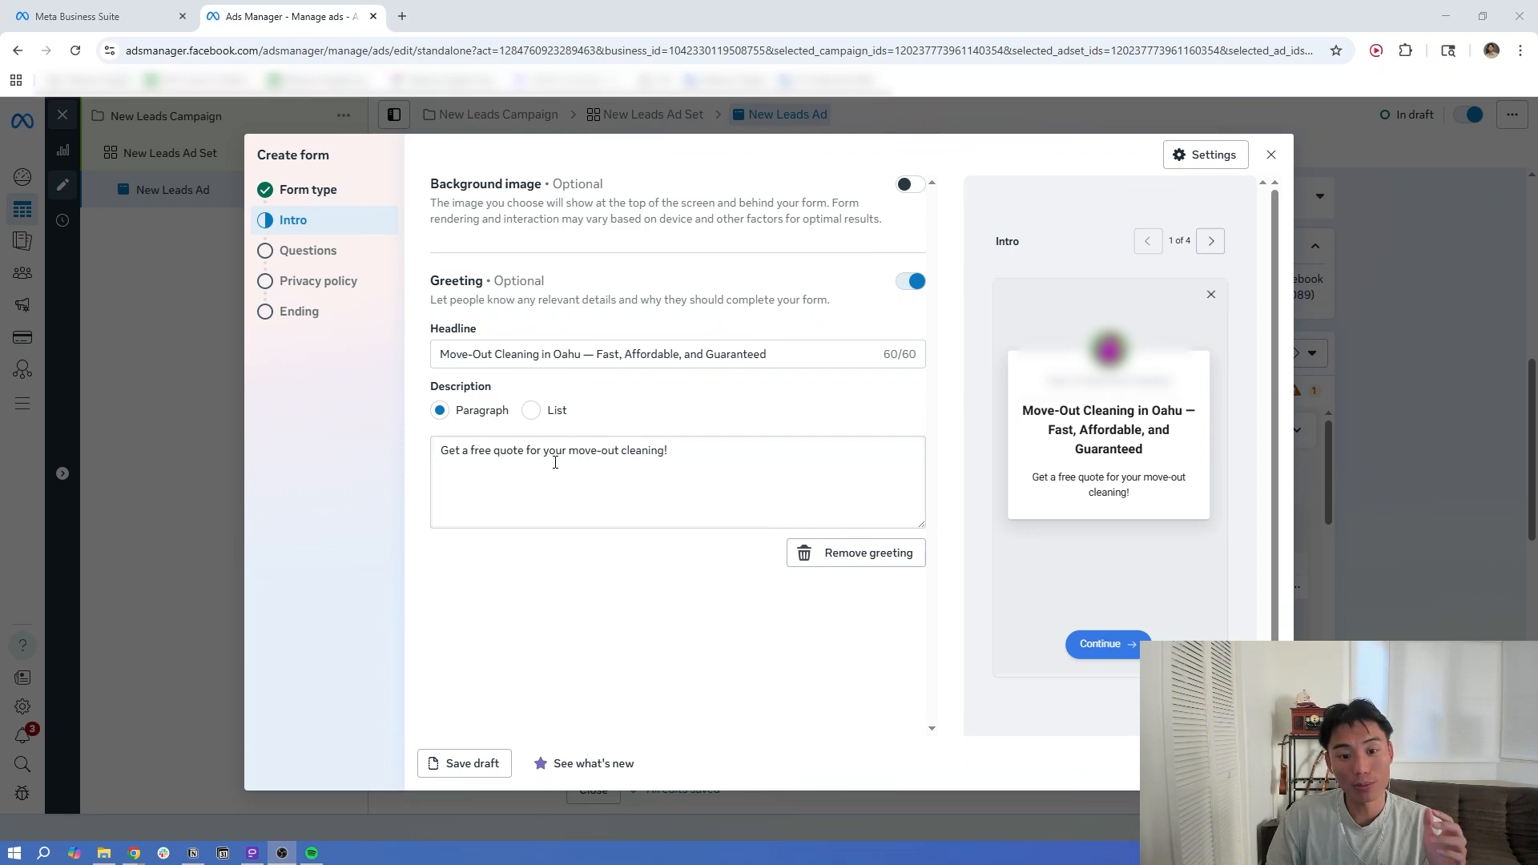
- Continue from the form's intro to its questions and make the phone number a required contact field
left_click(1255, 764)
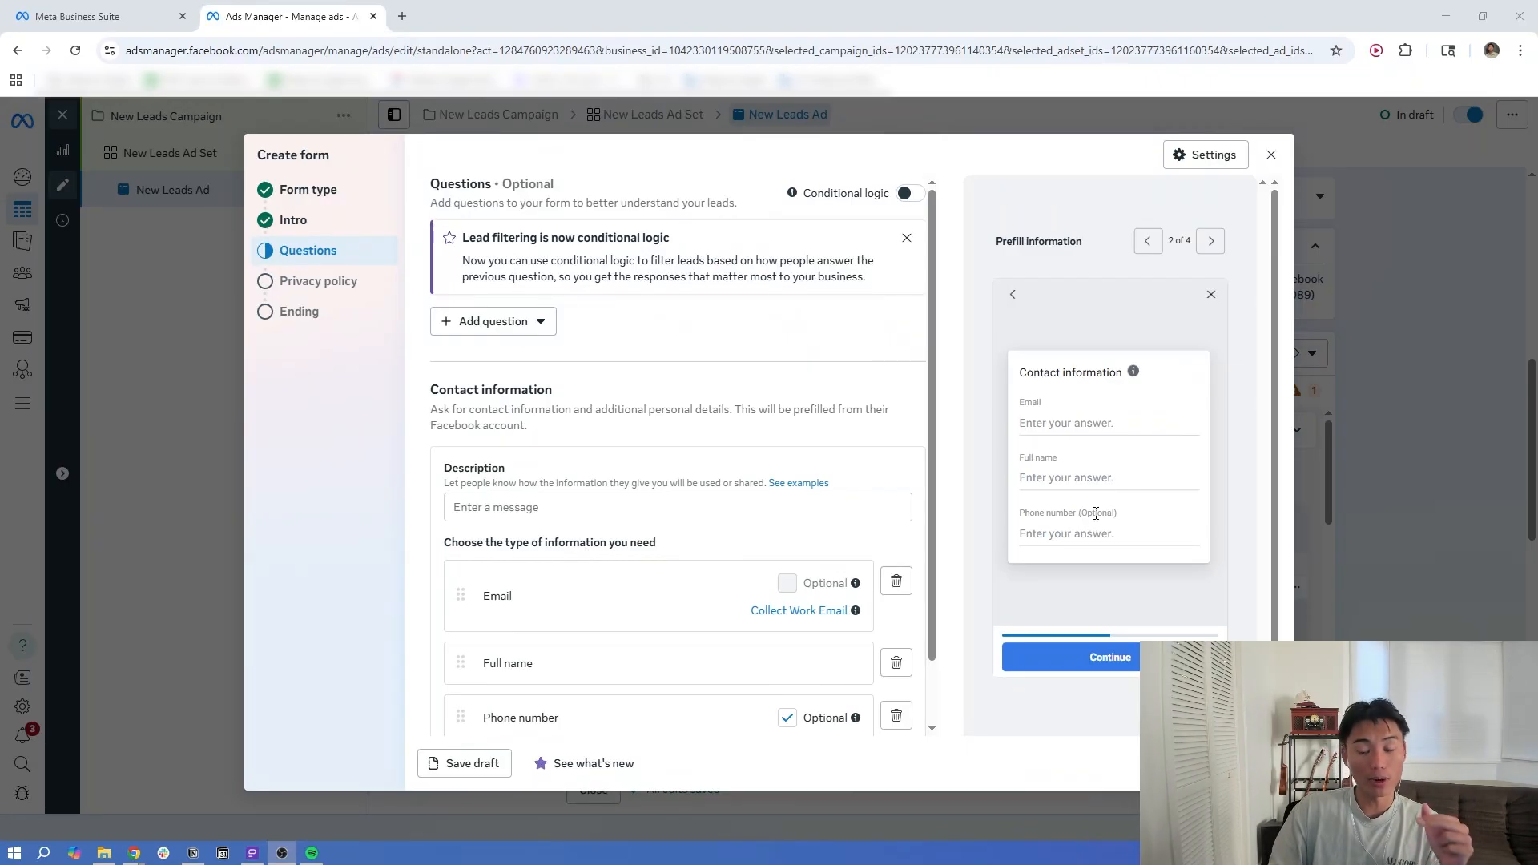
scroll(641, 559, "down", 1)
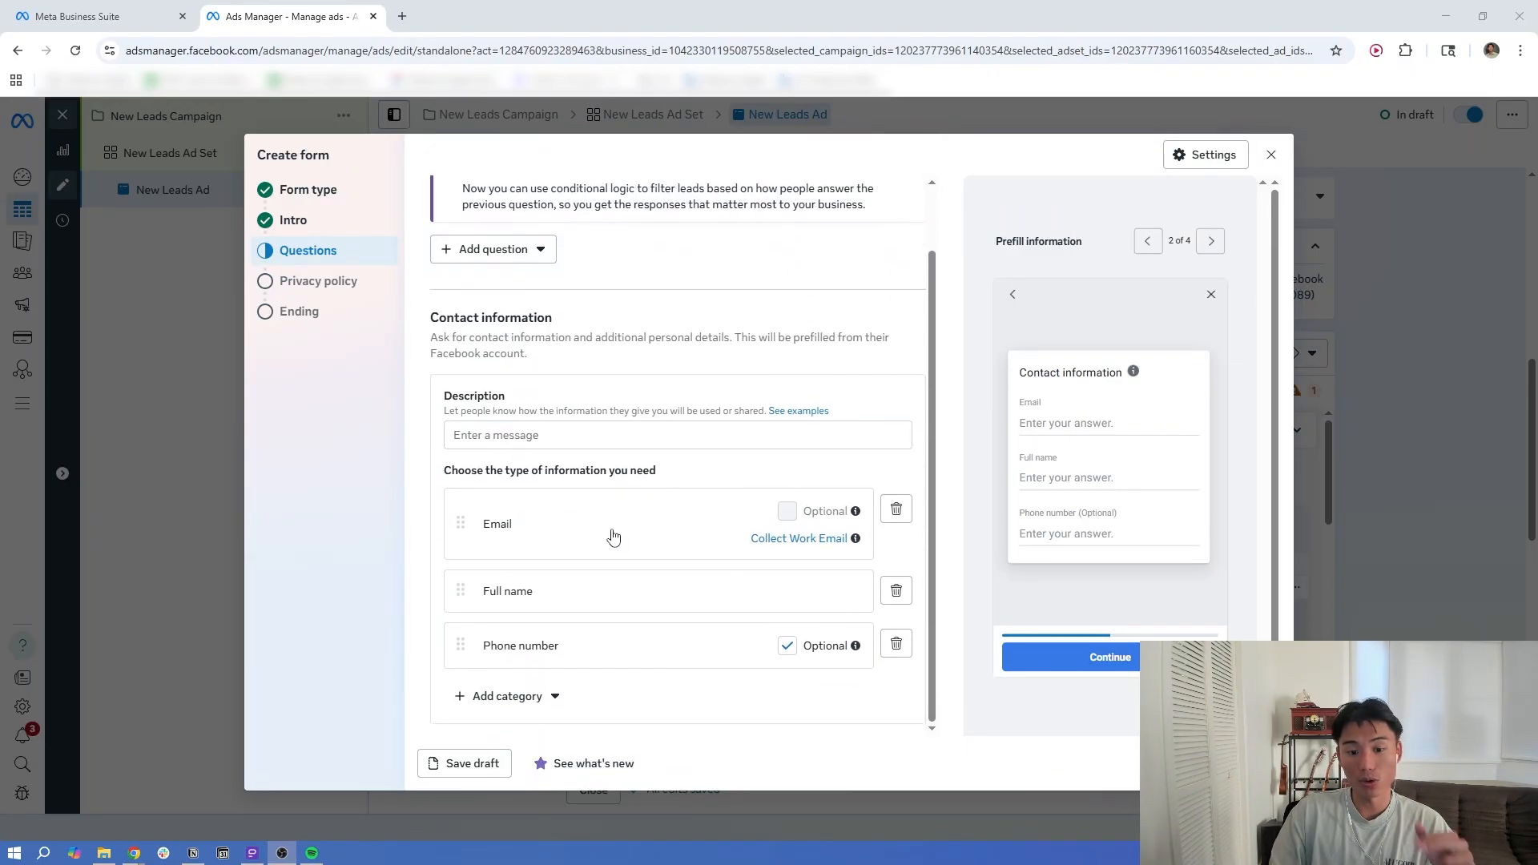
left_click(787, 647)
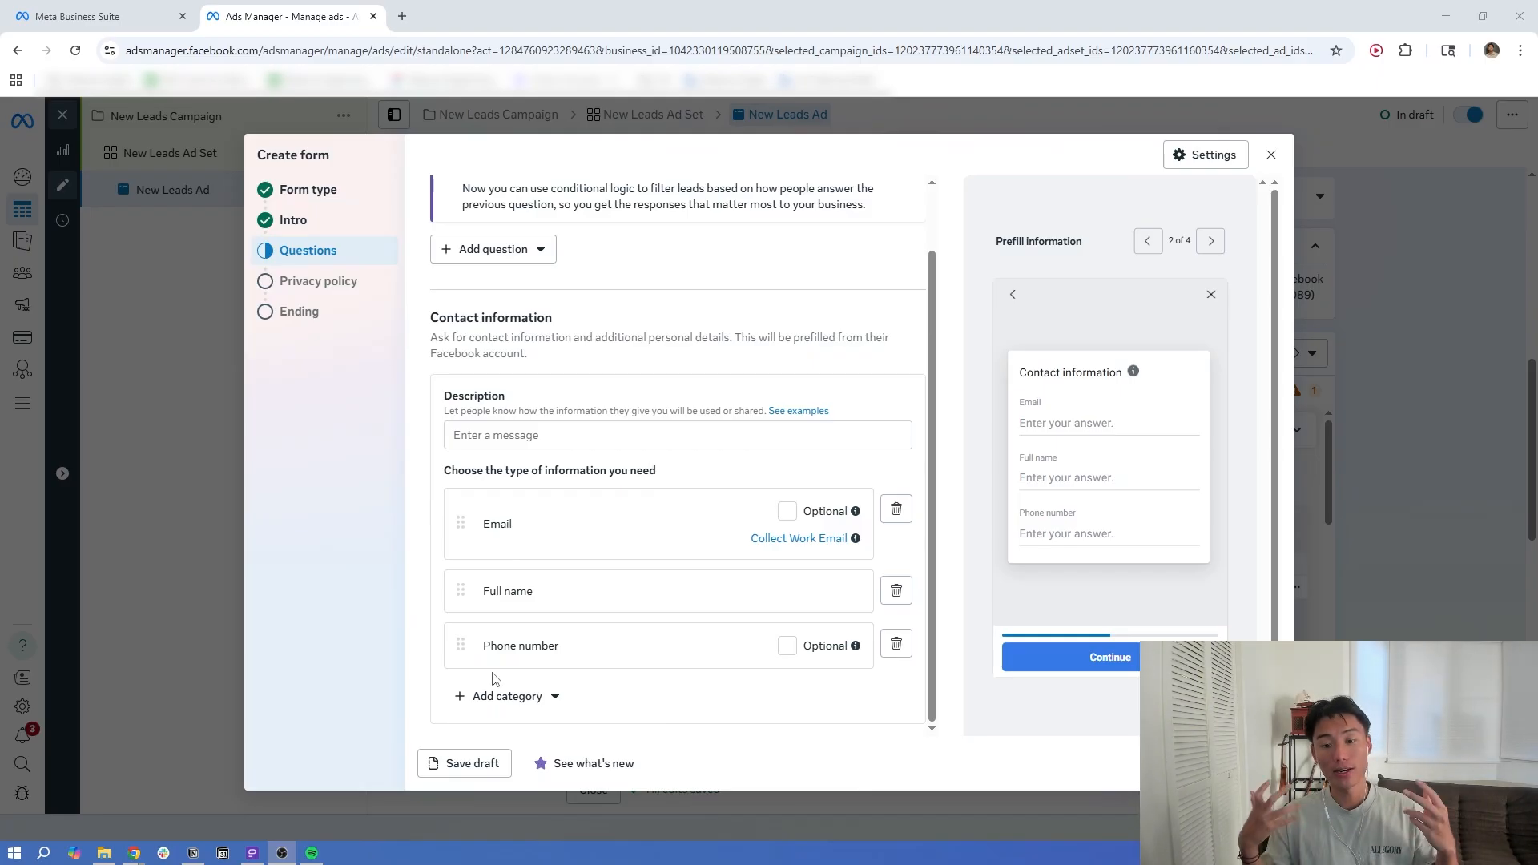
- Examine the question types that can be added and preview every page of the form, from the home type question to the closing message
scroll(493, 679, "up", 3)
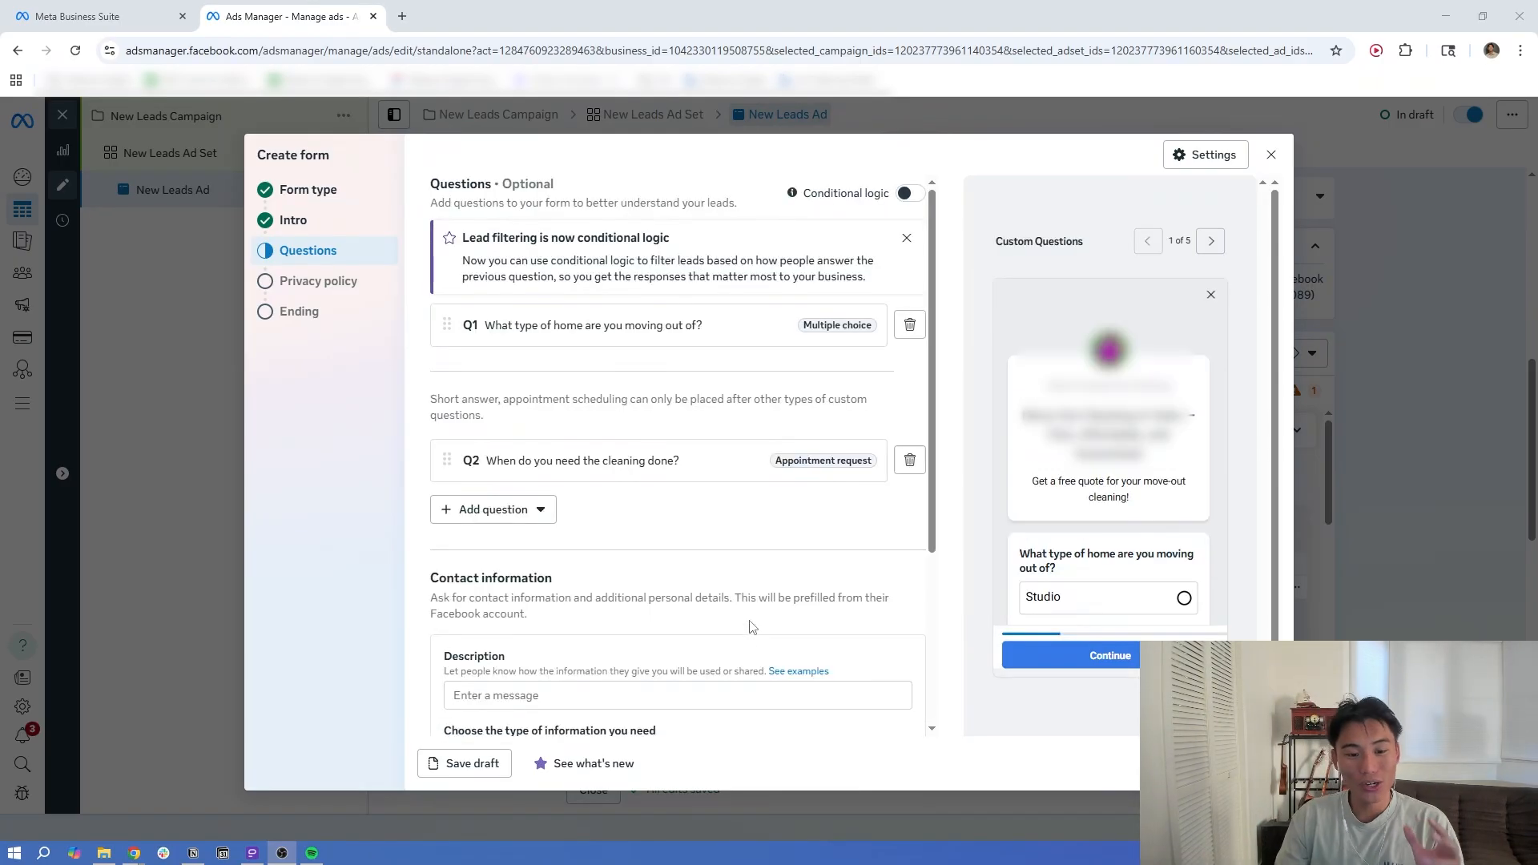
left_click(497, 513)
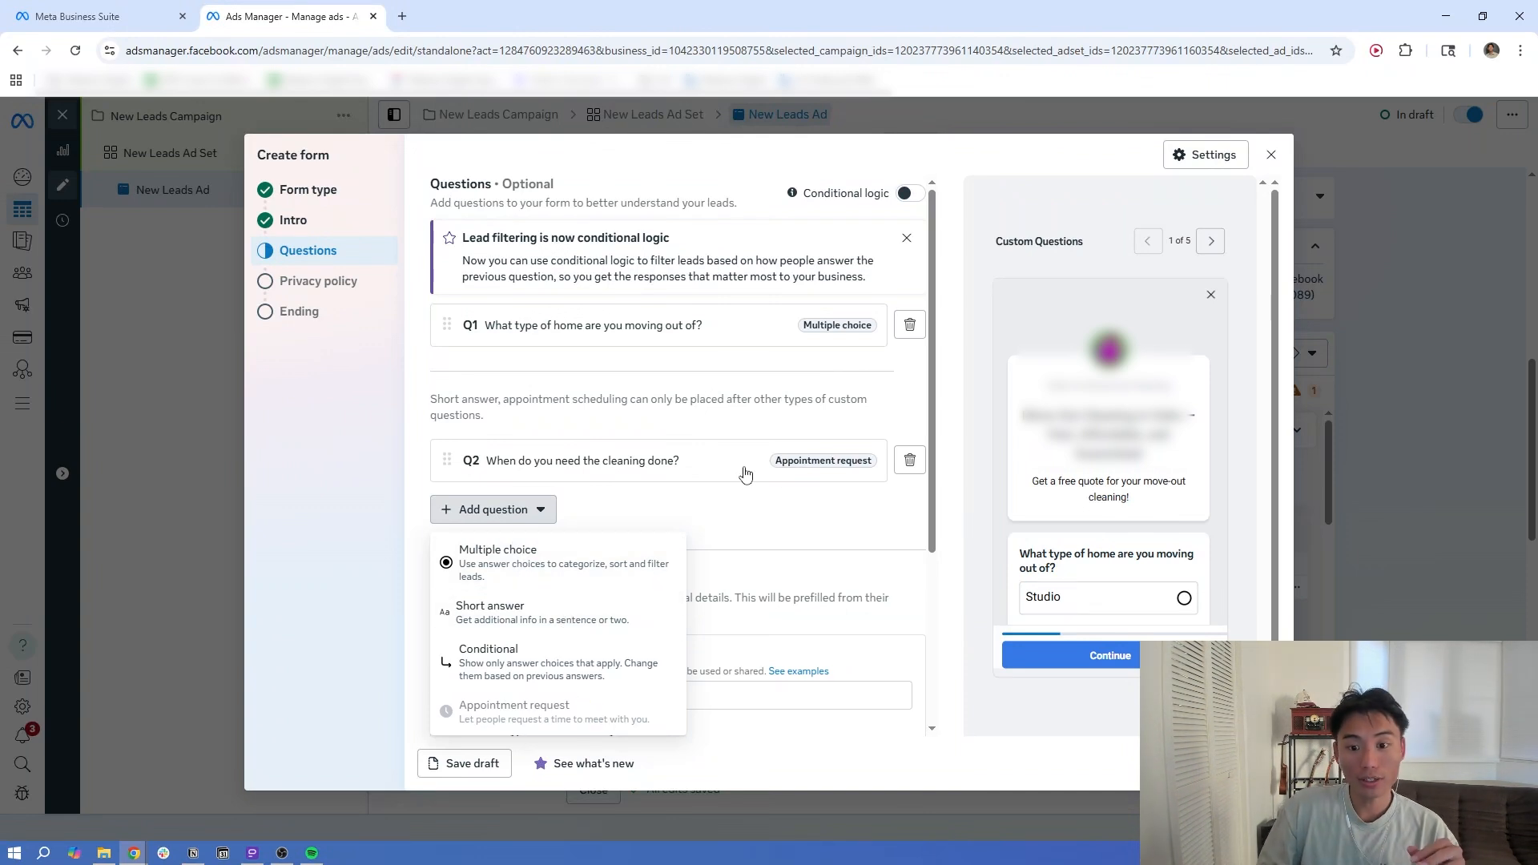
left_click(779, 527)
scroll(1121, 465, "down", 2)
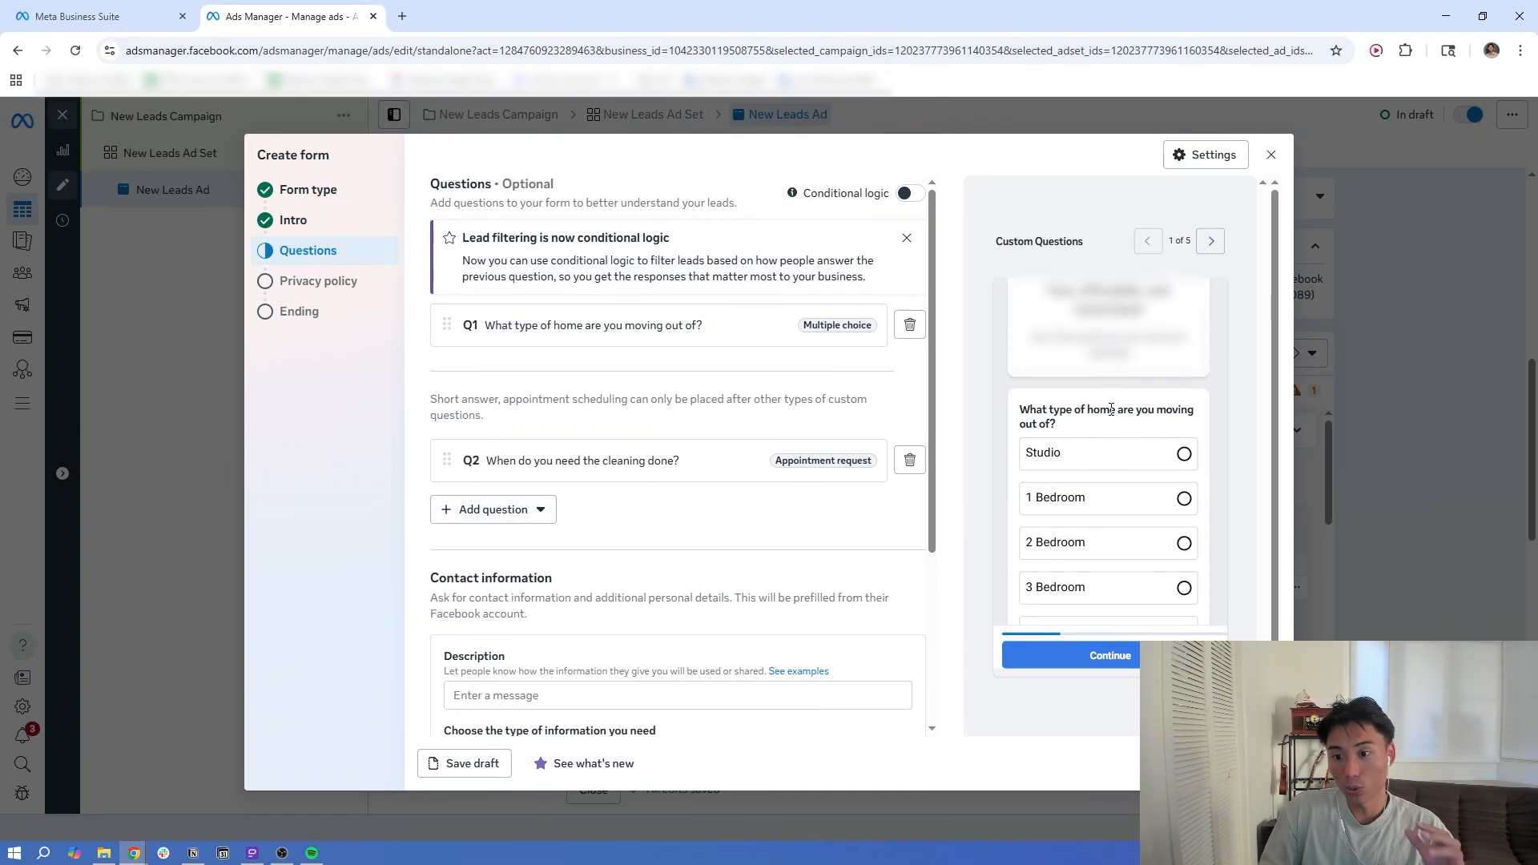
scroll(1122, 433, "down", 1)
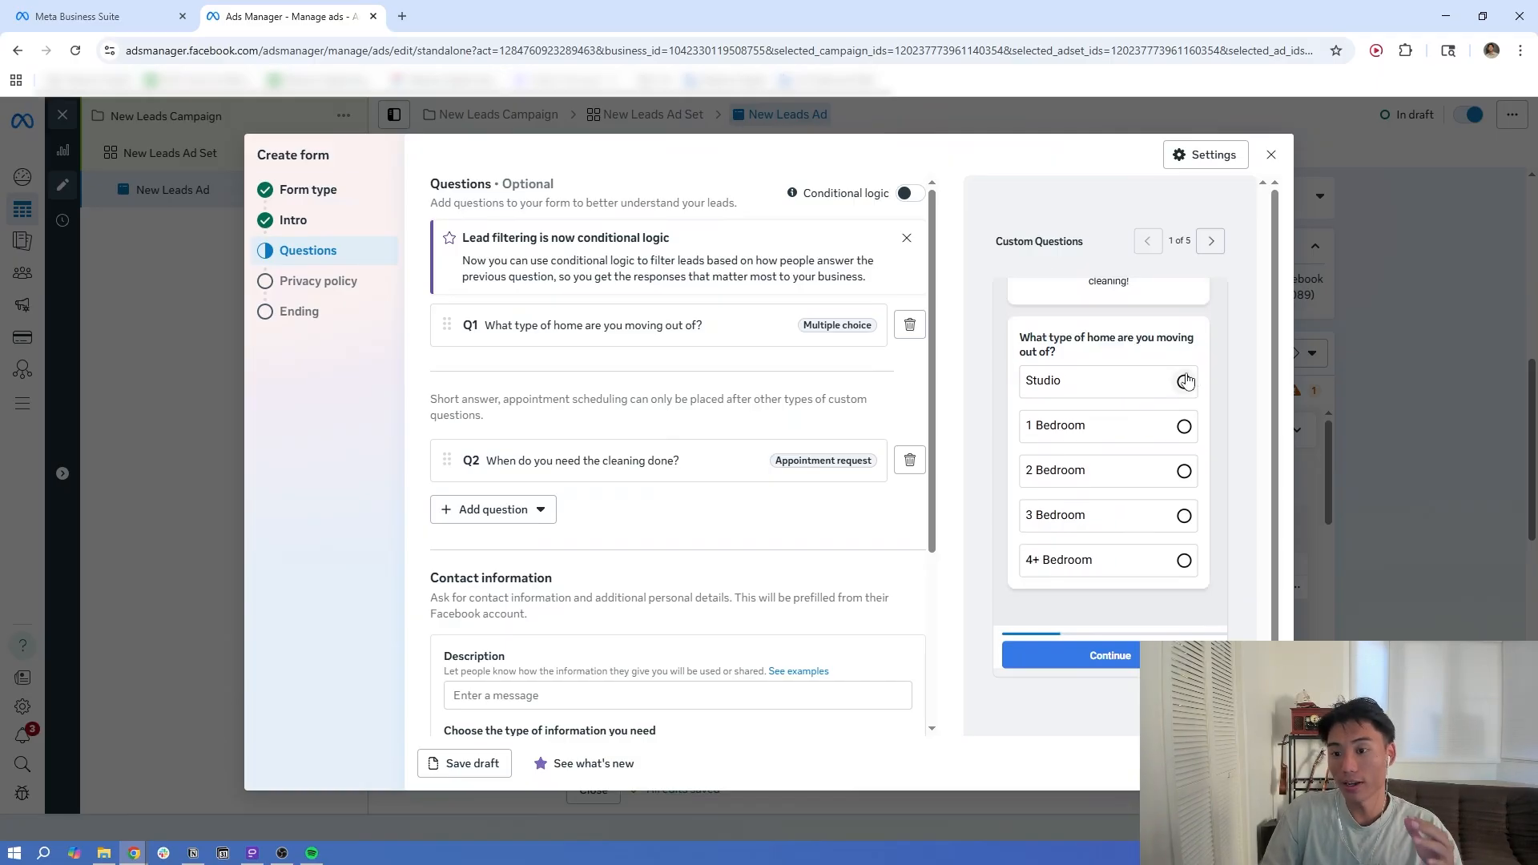
left_click(1211, 241)
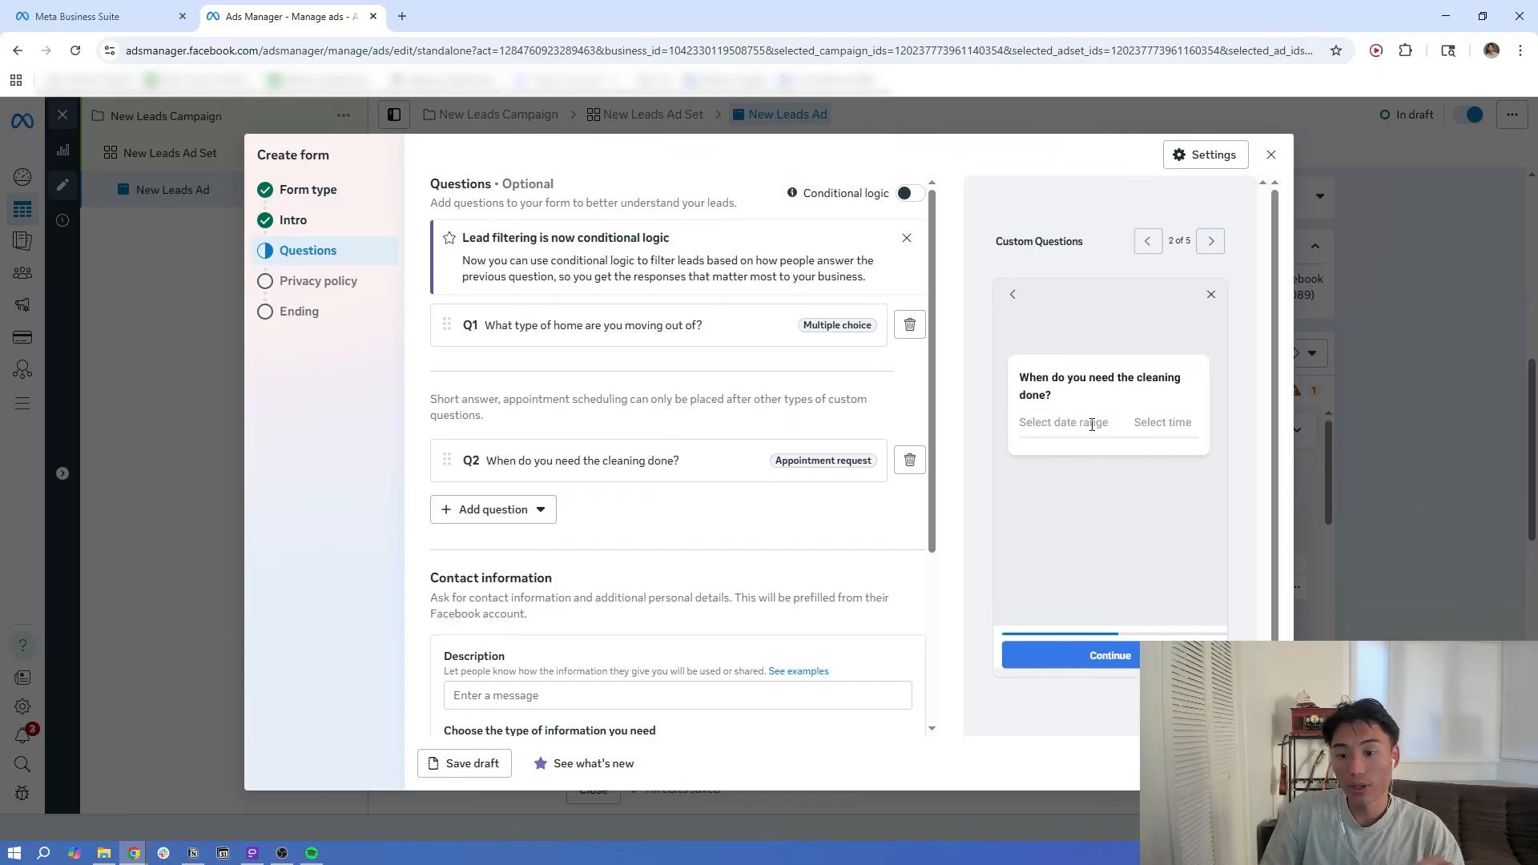
left_click(1211, 242)
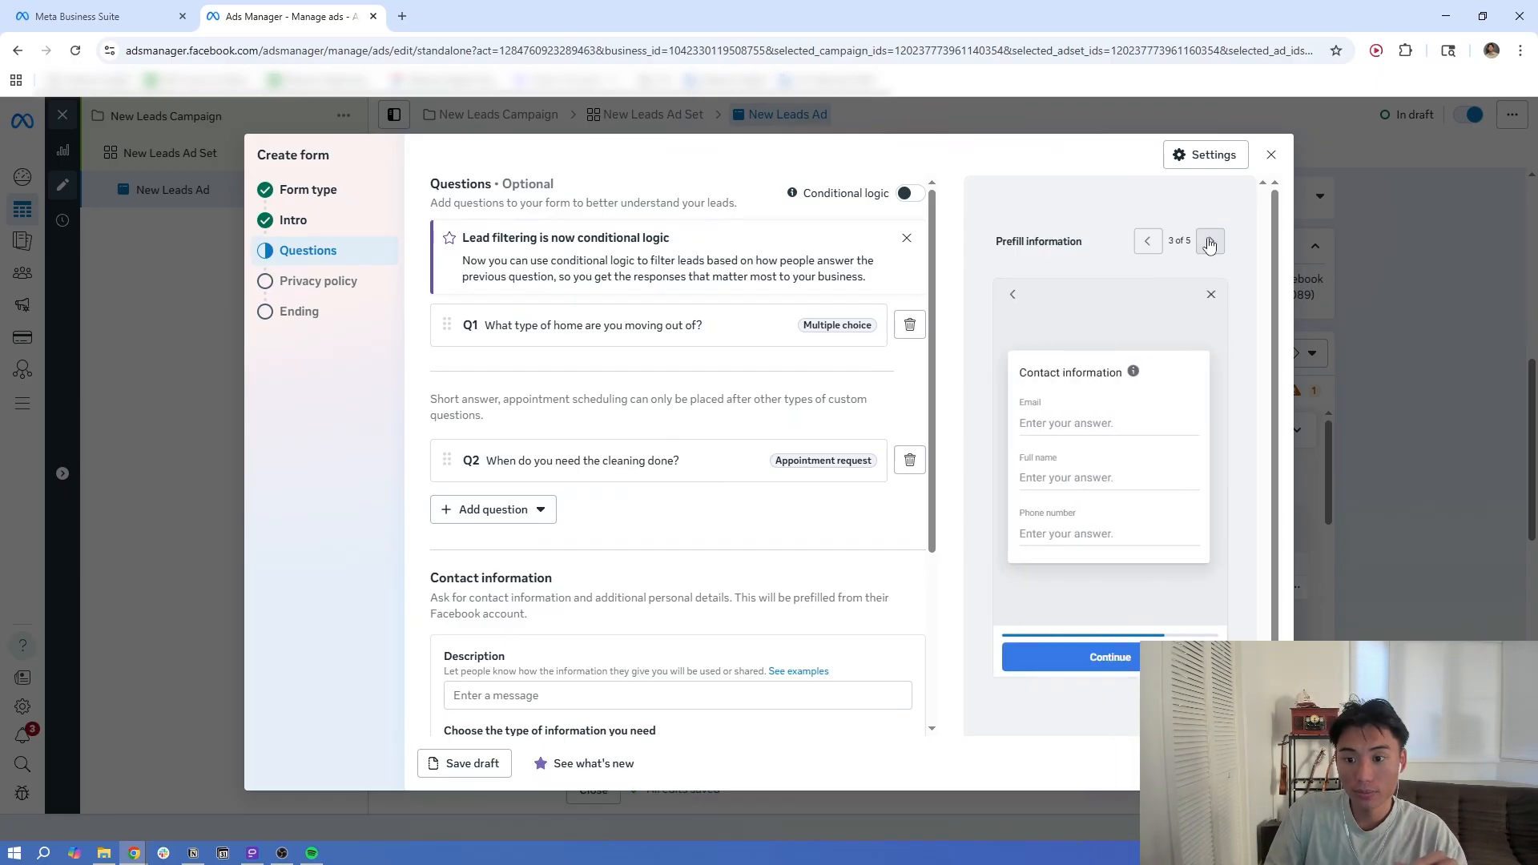
left_click(1211, 241)
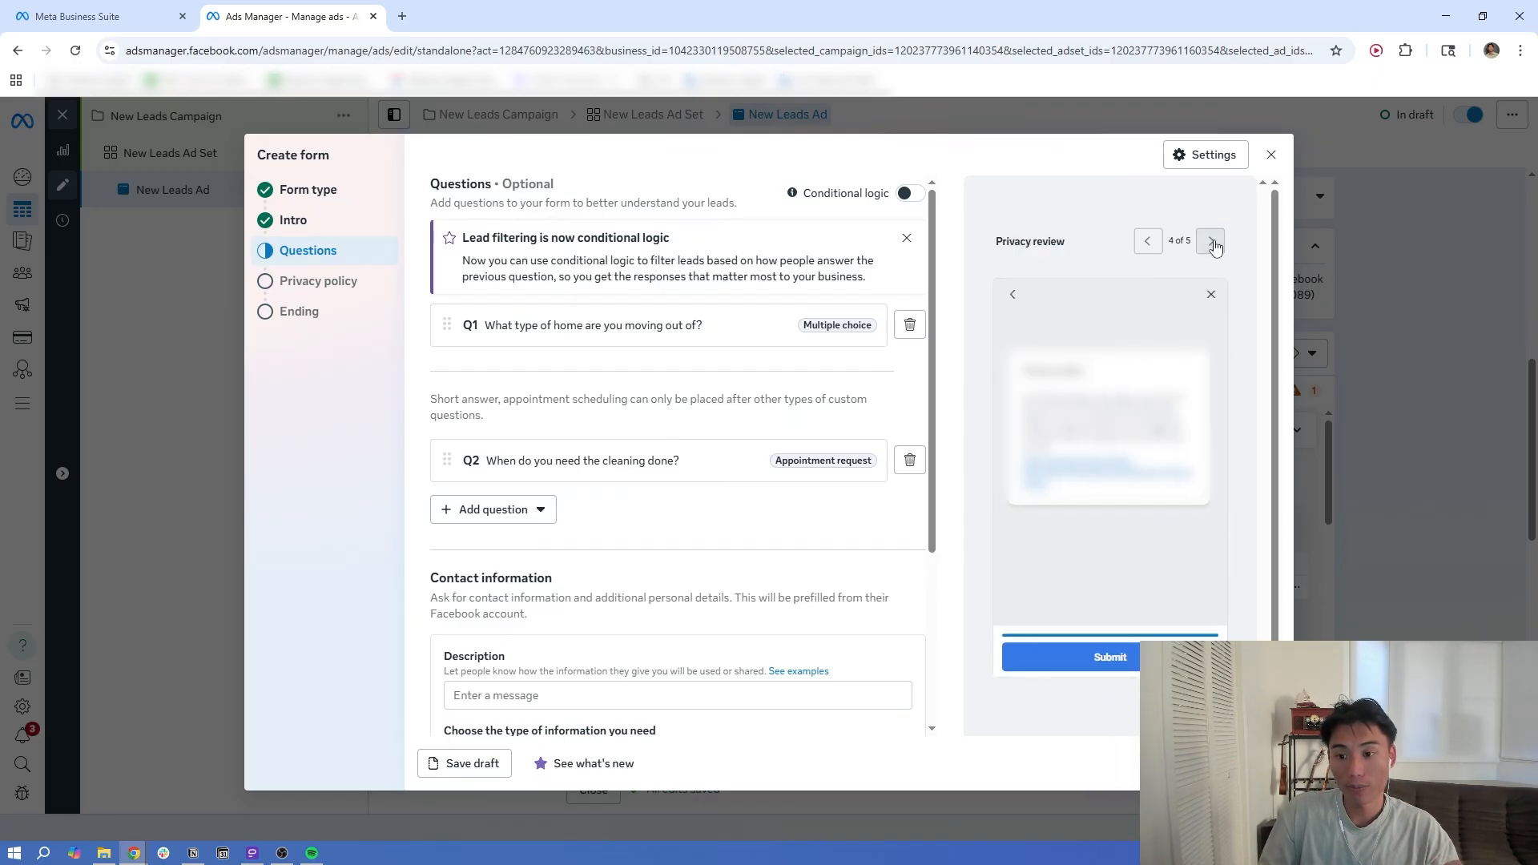
left_click(1211, 242)
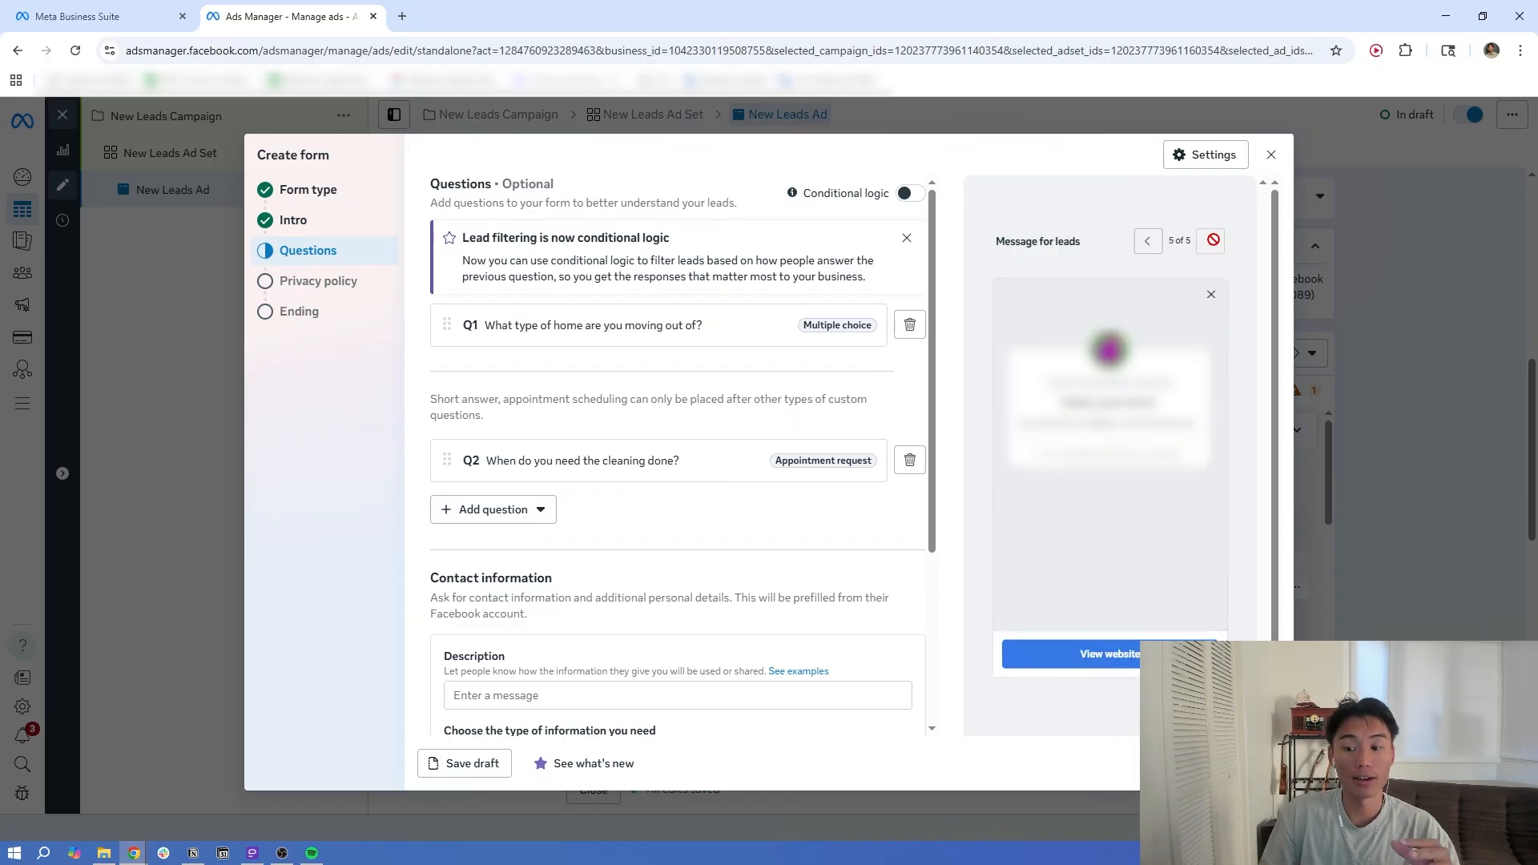
- Set the contact information description to "We only use your information to contact you with a quote and schedule your cleaning.", adding that details are never shared
scroll(946, 618, "down", 1)
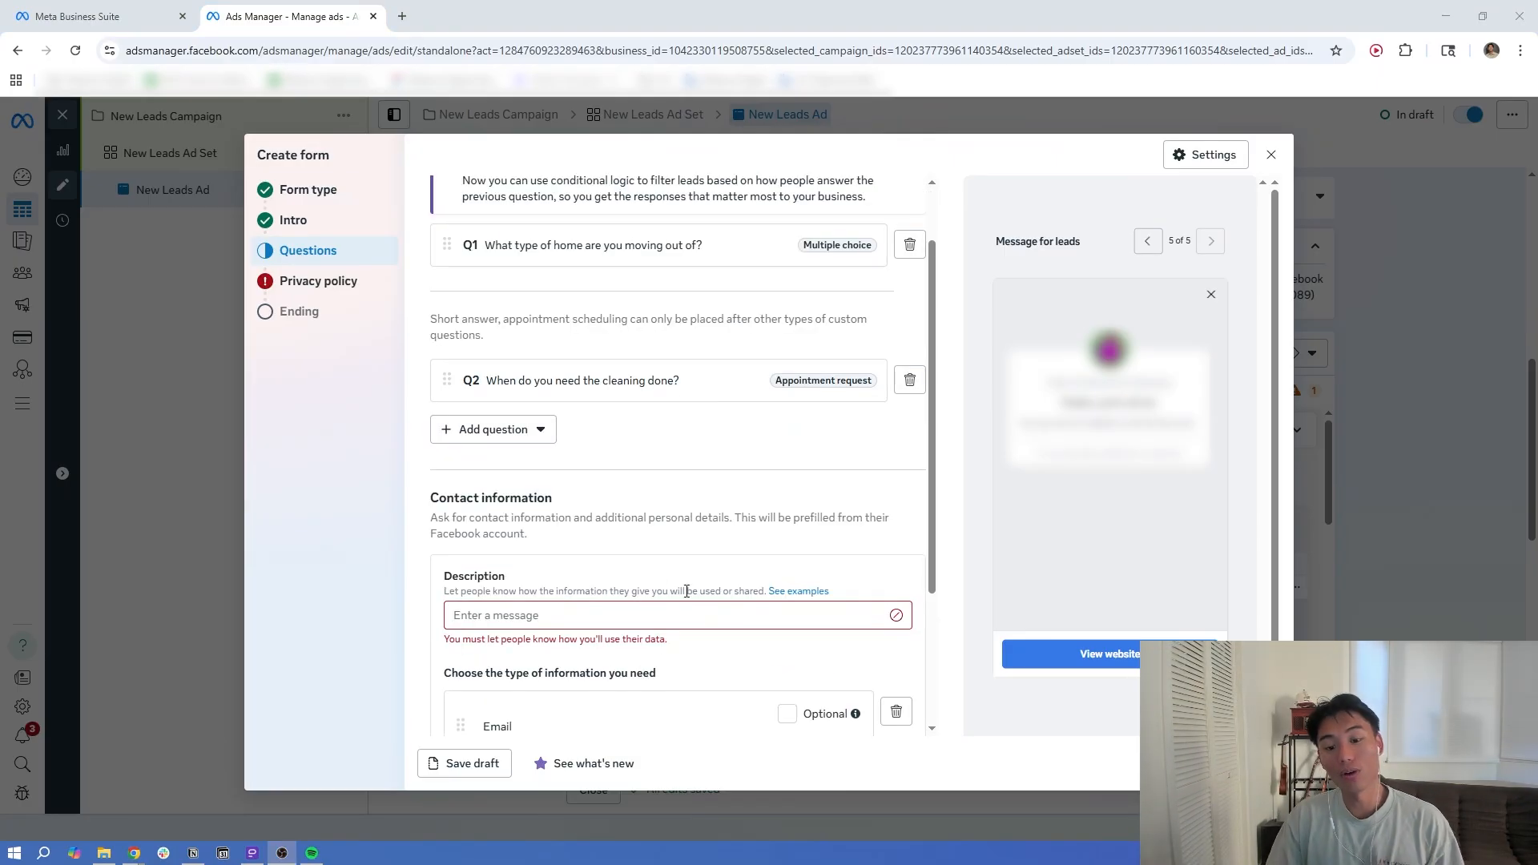
left_click(714, 617)
type("We only use your information to contact you with a quote and schedule your cleaning. Your details are never shared or sold.")
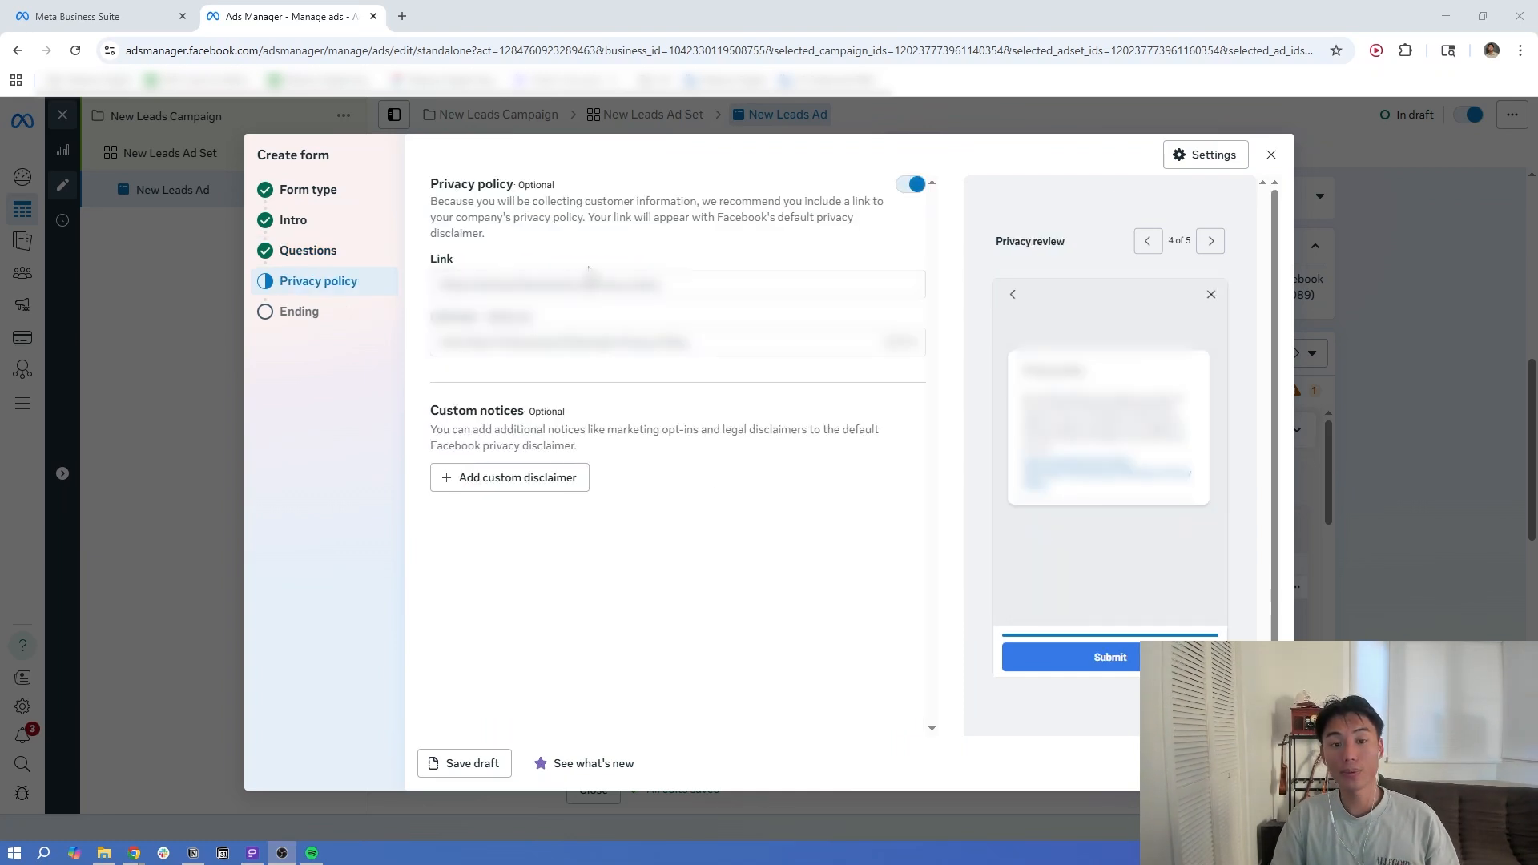
- Check the privacy policy link and its link text, and proceed to the form's ending
triple_click(733, 284)
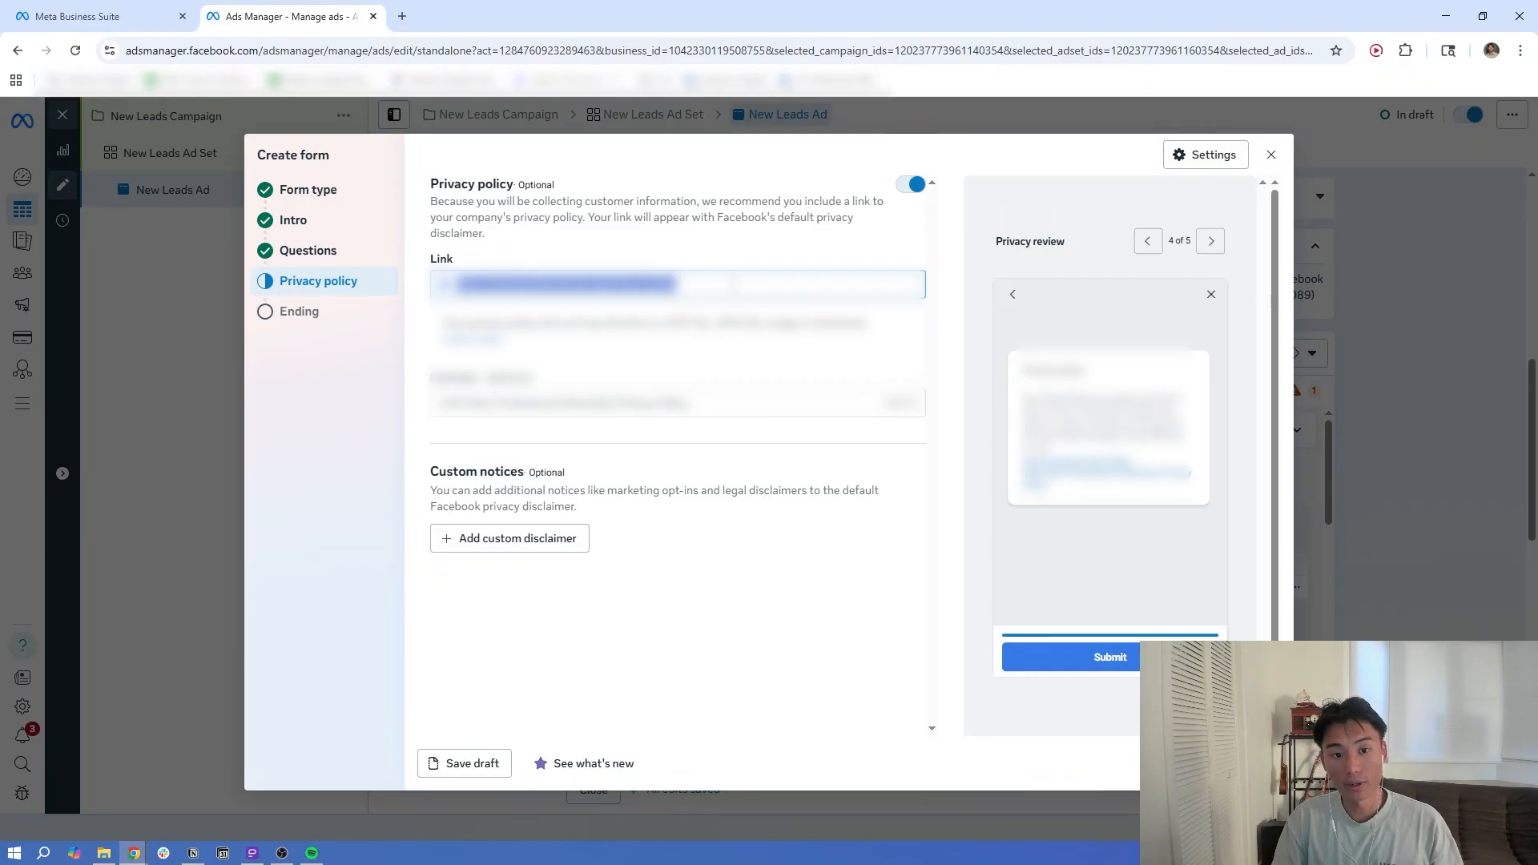
left_click(733, 284)
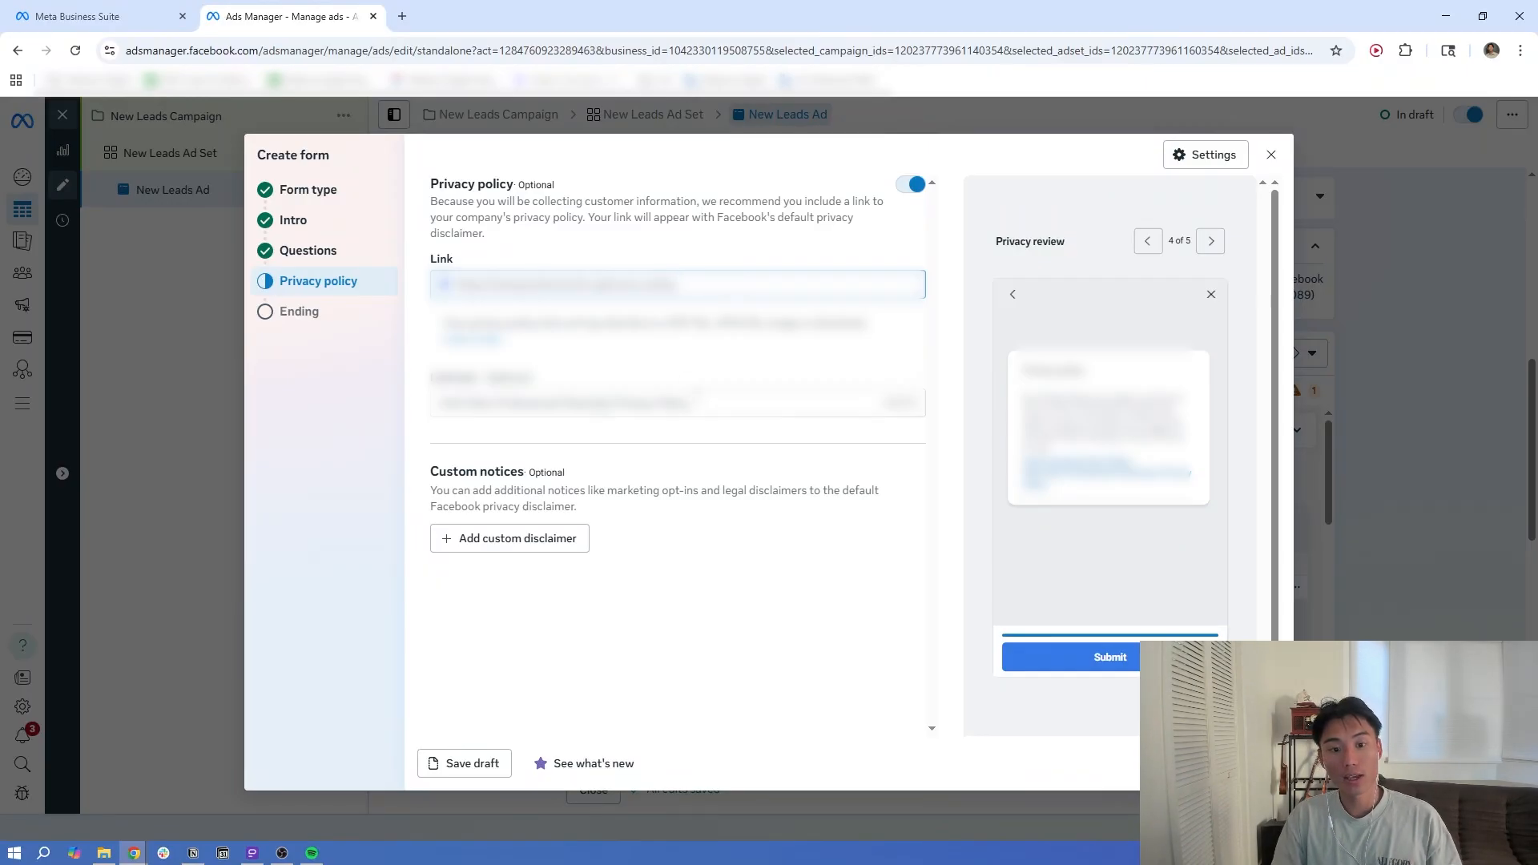
key("Tab")
left_click(1256, 763)
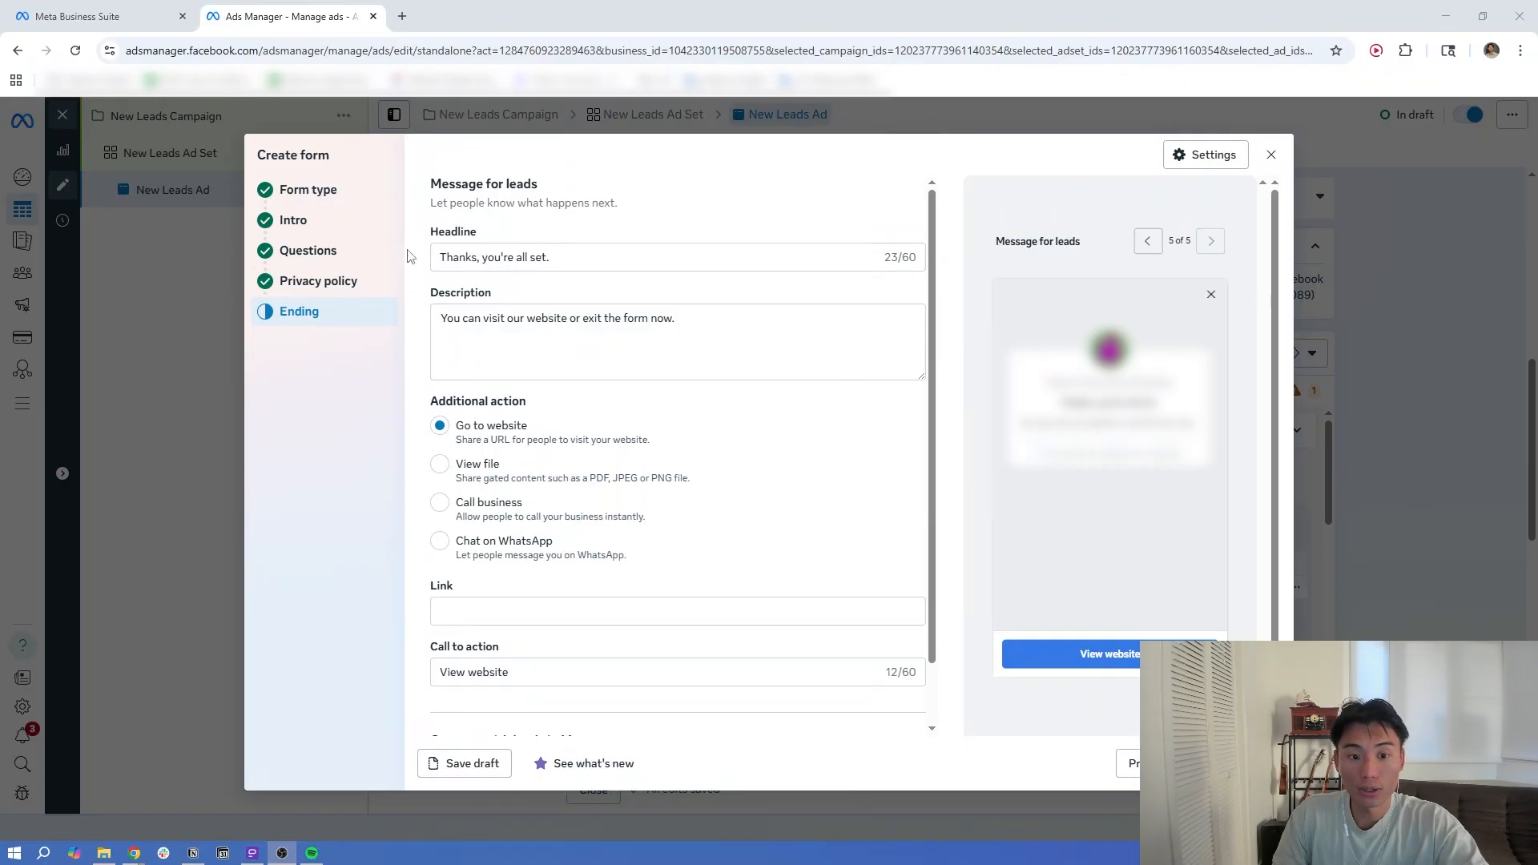
- Add the website link to the form's ending message for the go-to-website action
scroll(768, 537, "down", 2)
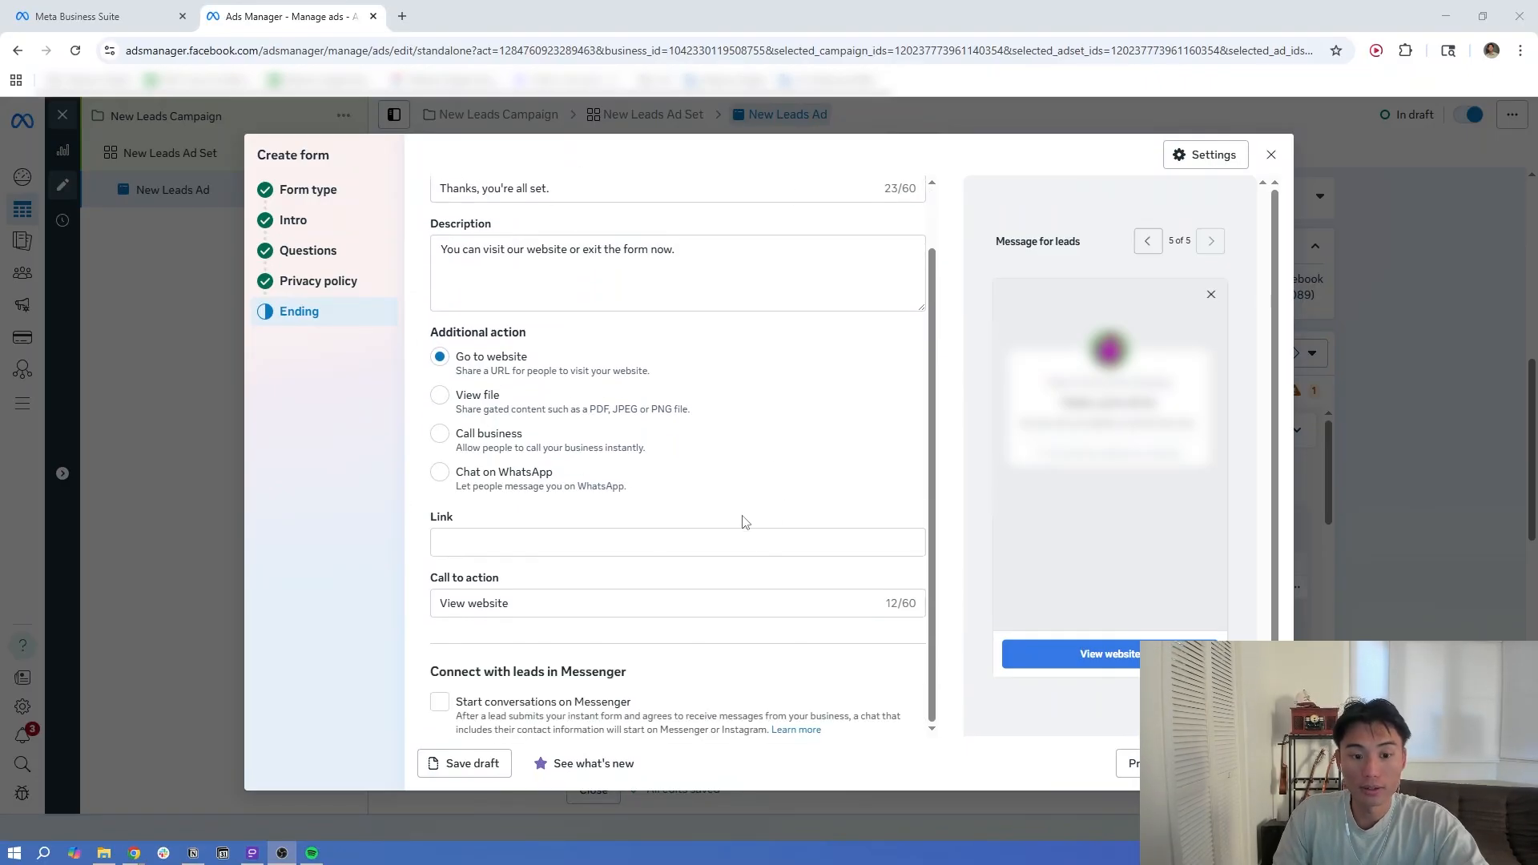
left_click(554, 544)
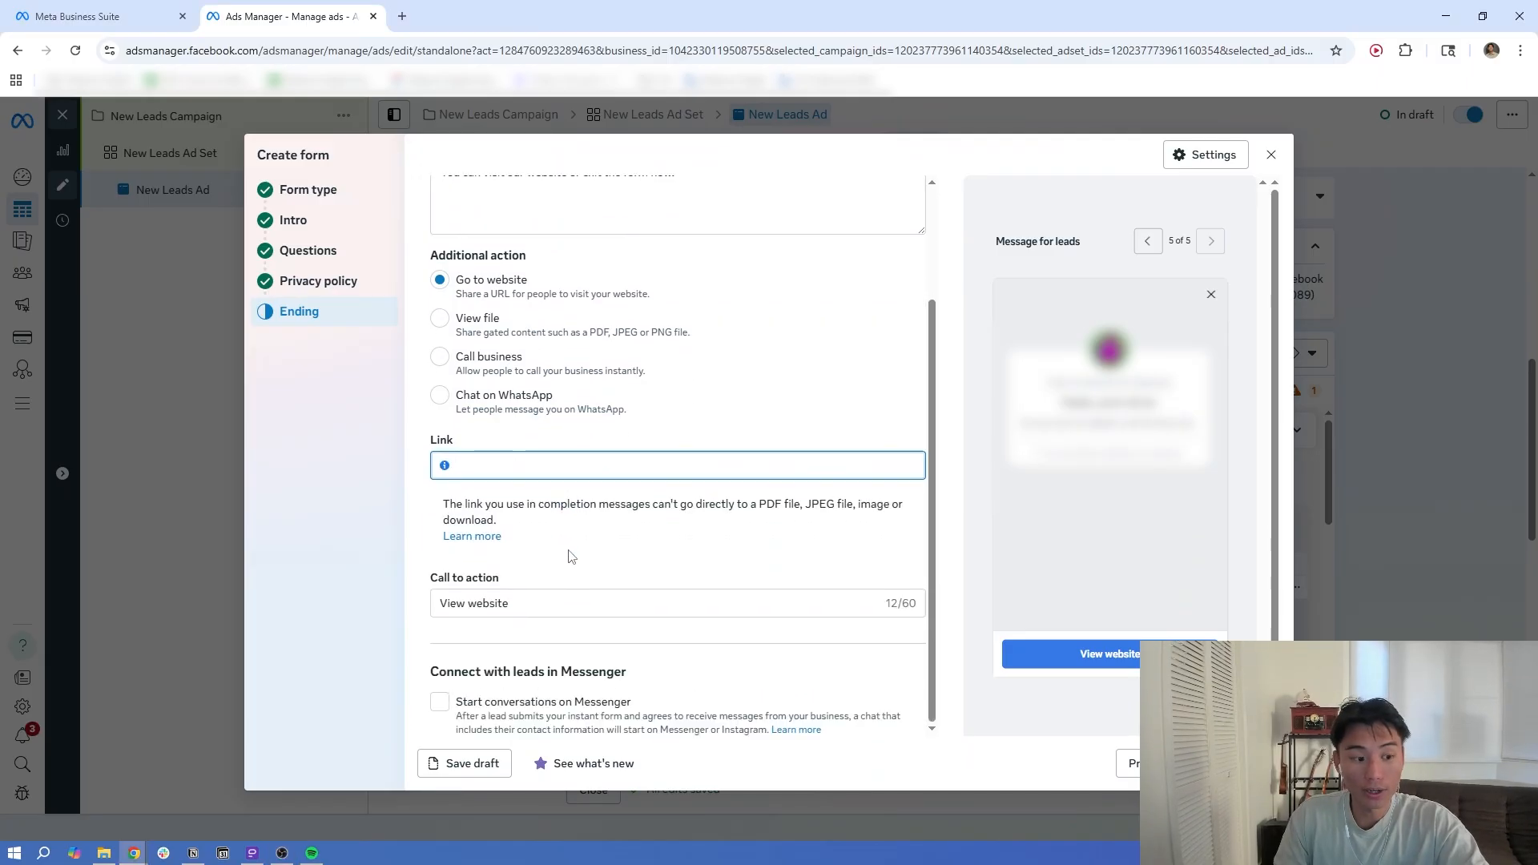
key("ctrl+v")
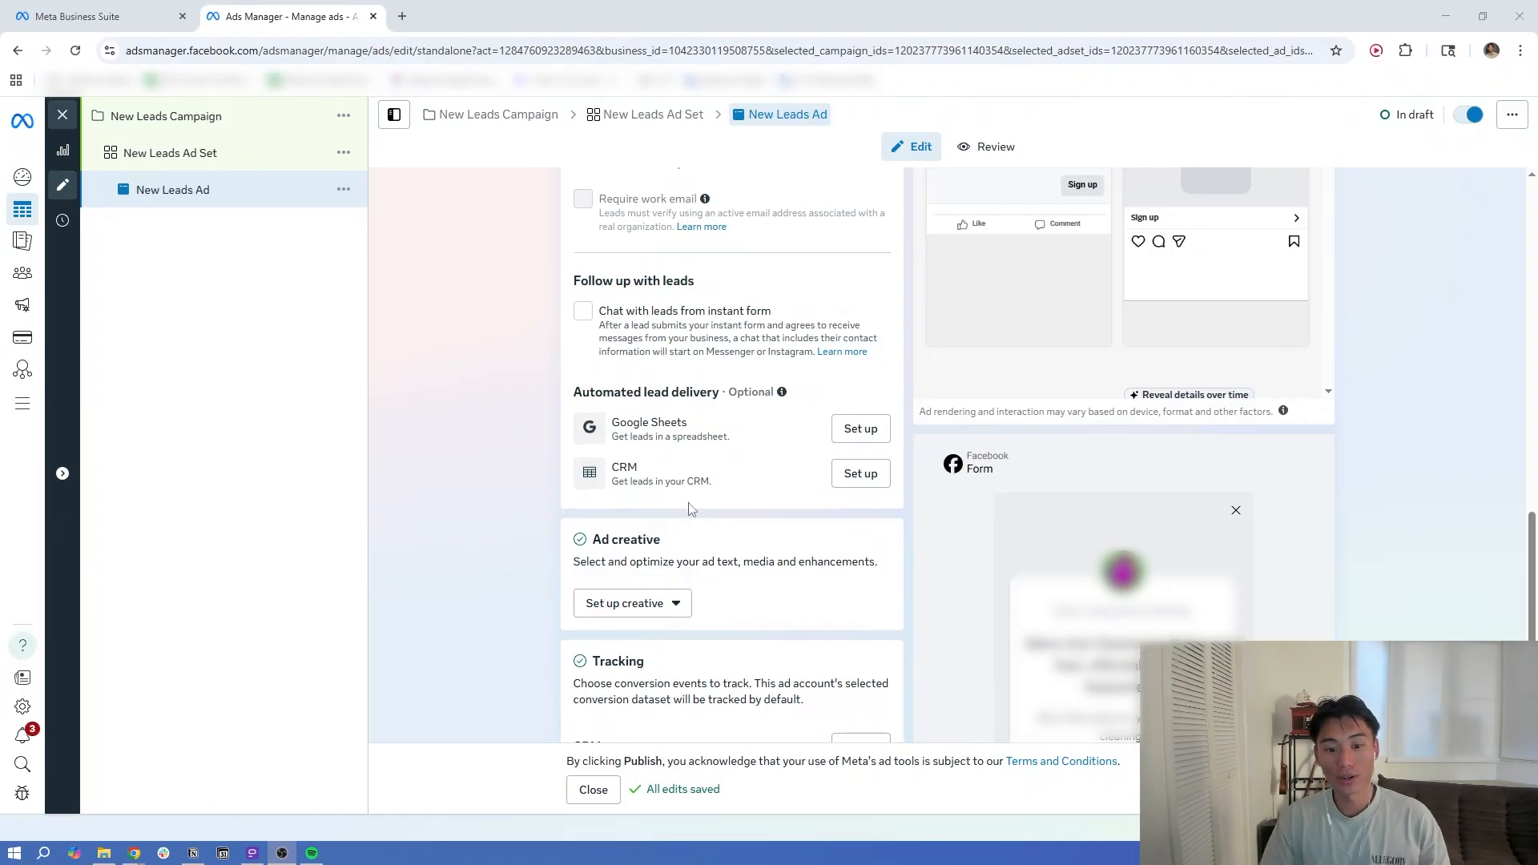
- Set up a video ad creative with the chosen video, preview its vertical version, and keep the original crops for all placements
left_click(652, 615)
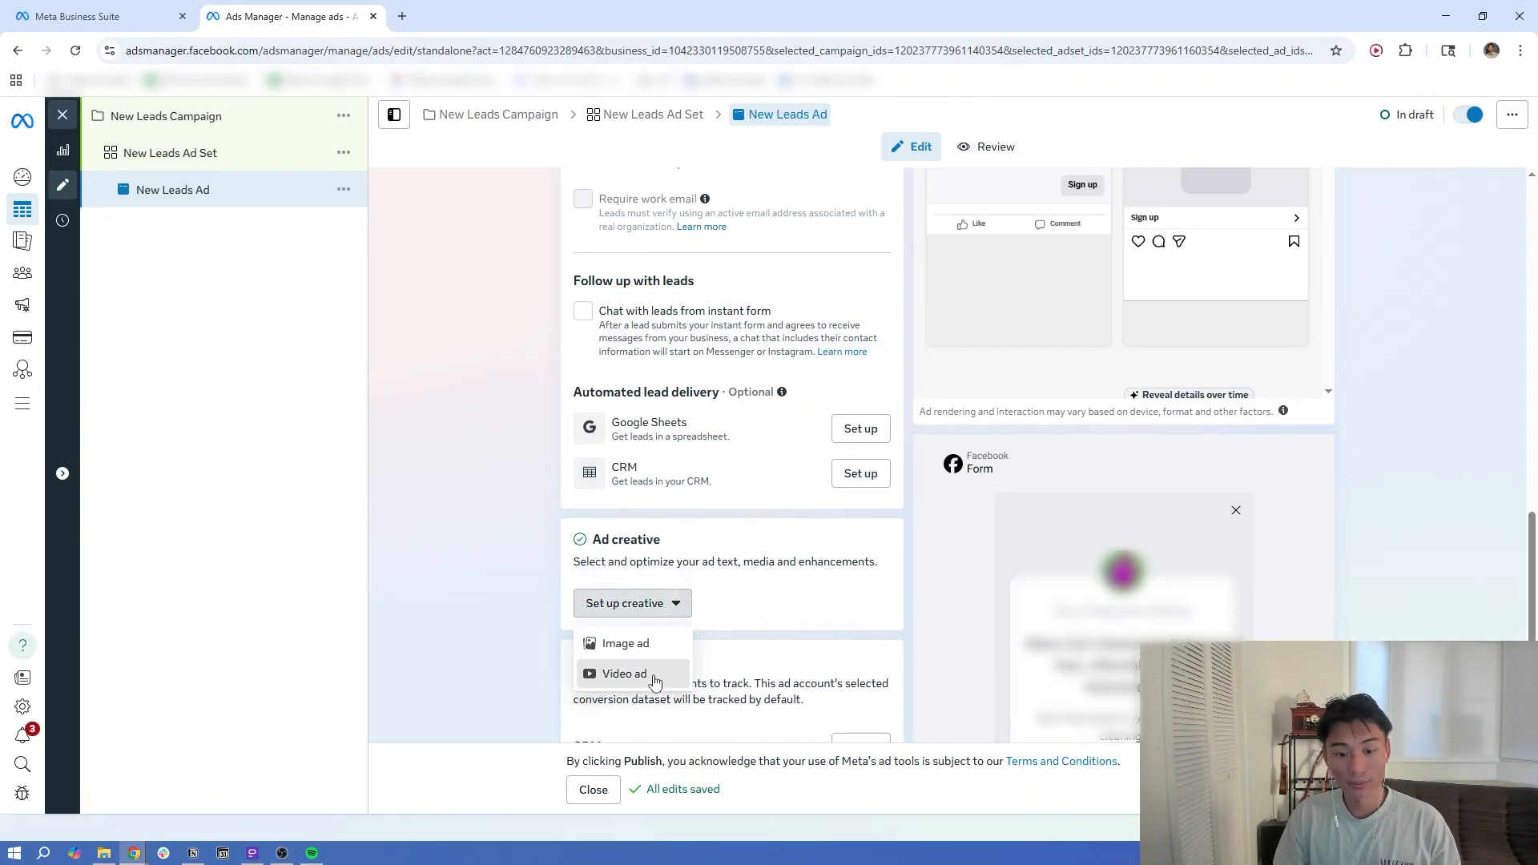
left_click(625, 674)
left_click(373, 337)
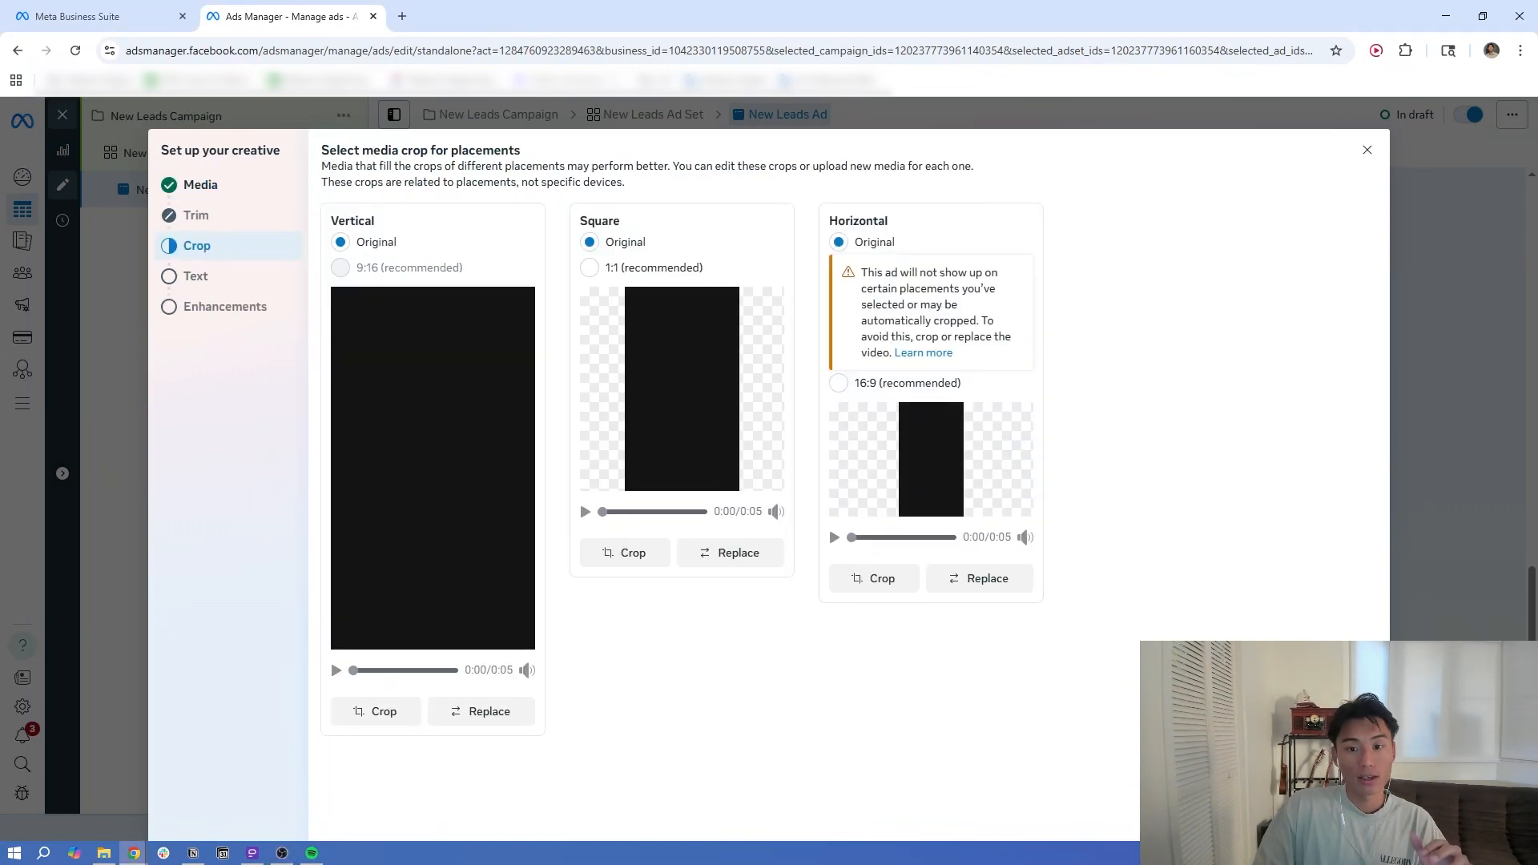
left_click(336, 670)
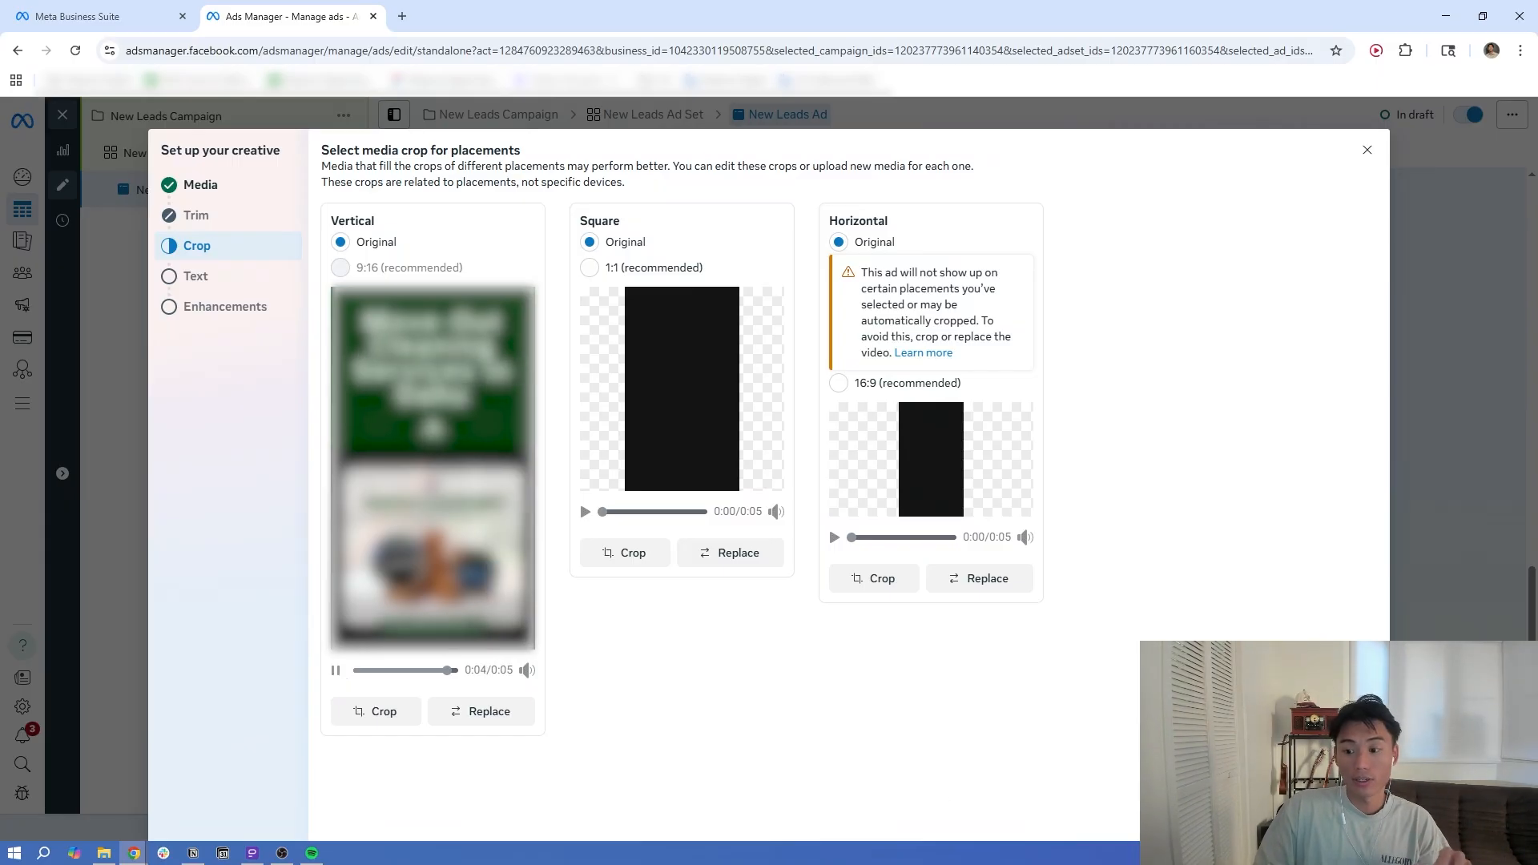
left_click(1353, 817)
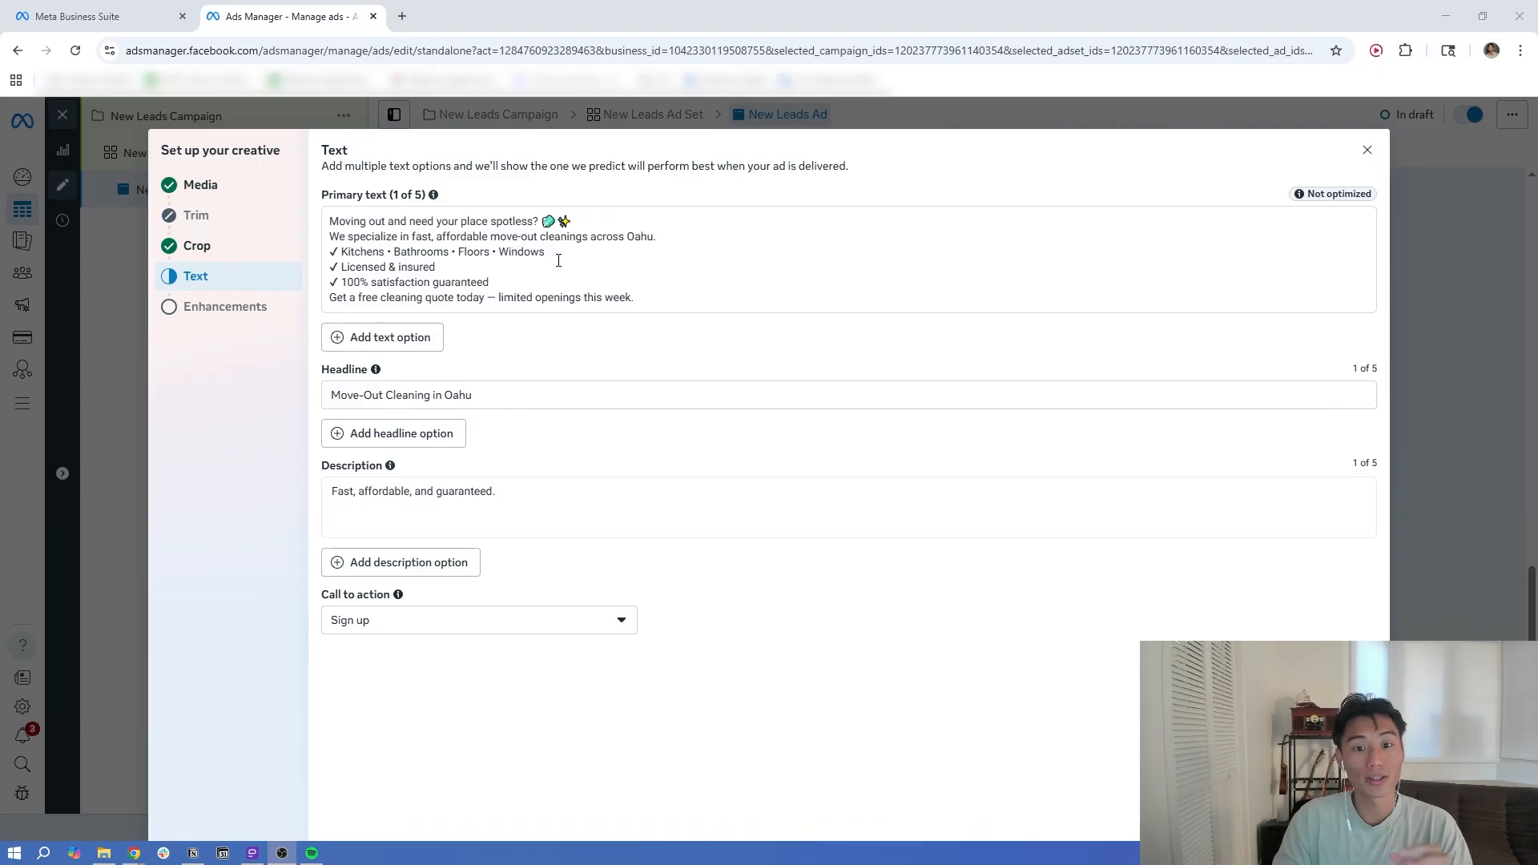
- Set the ad's call to action to Get quote and proceed to the creative enhancements
left_click(586, 632)
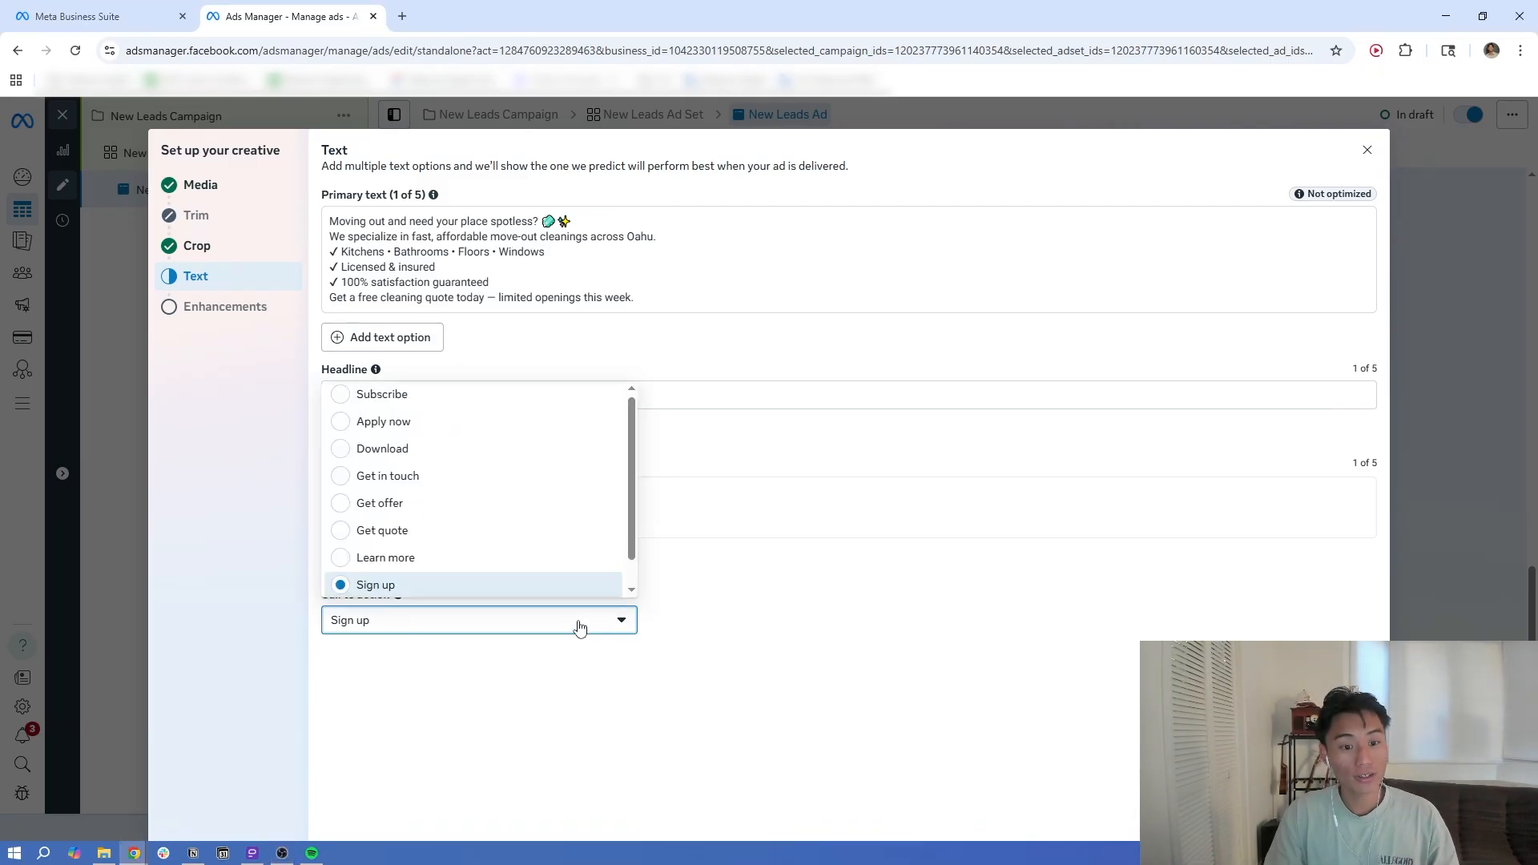
left_click(562, 538)
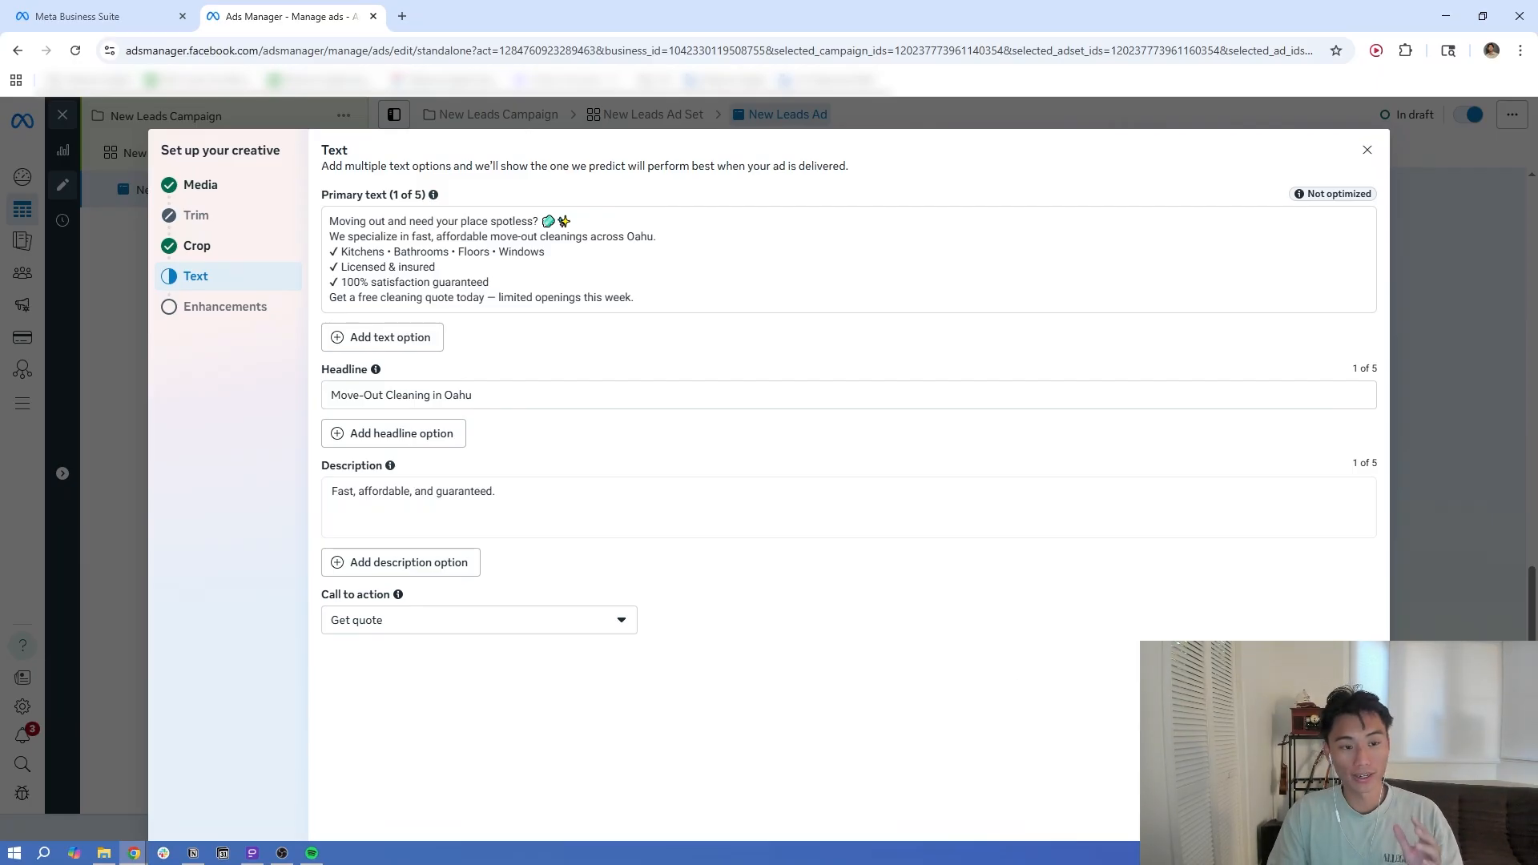
left_click(1355, 815)
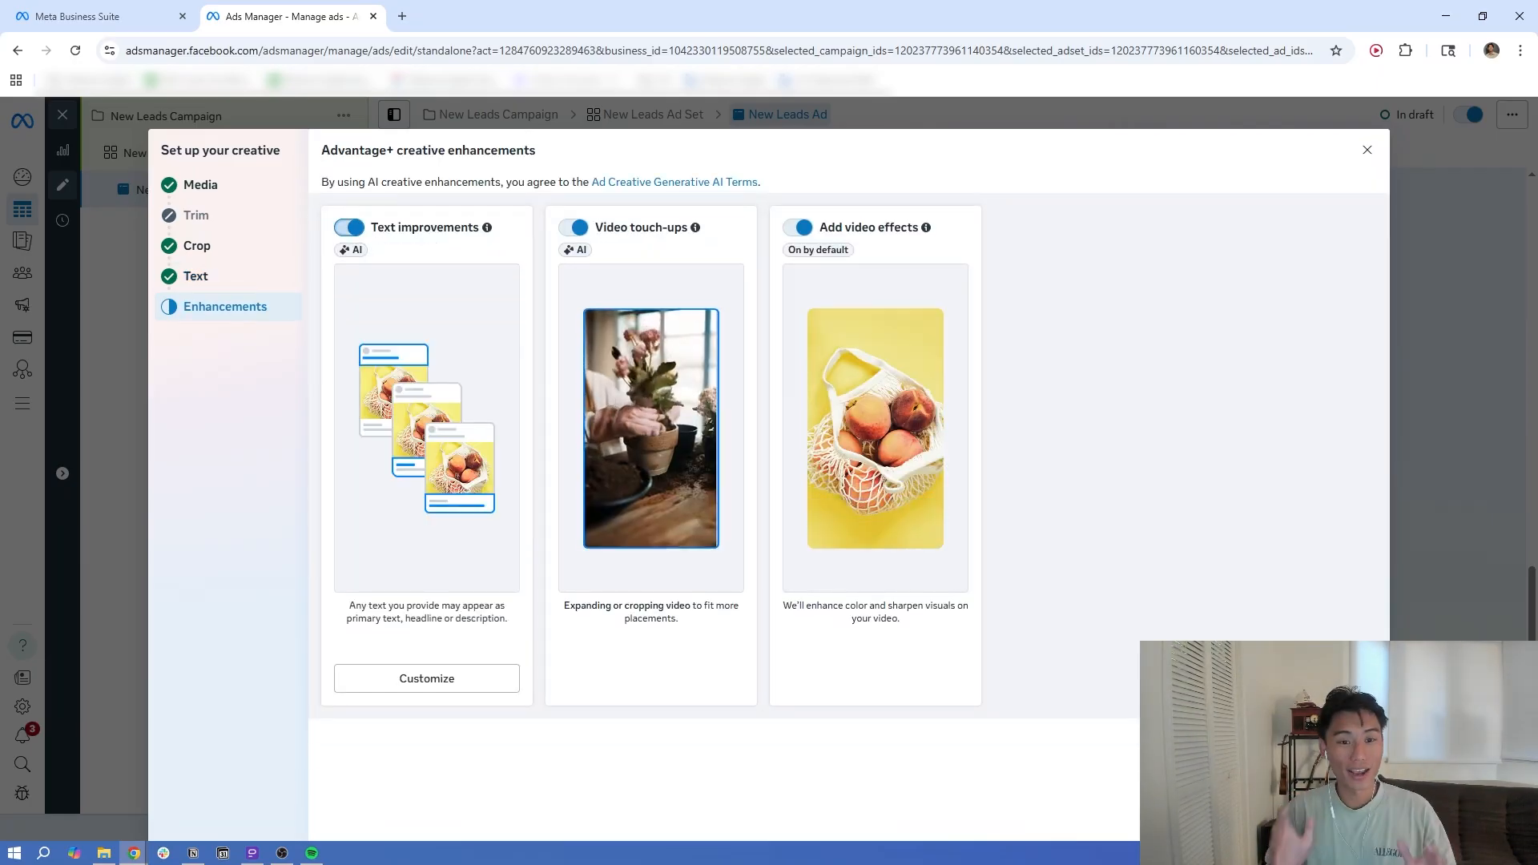